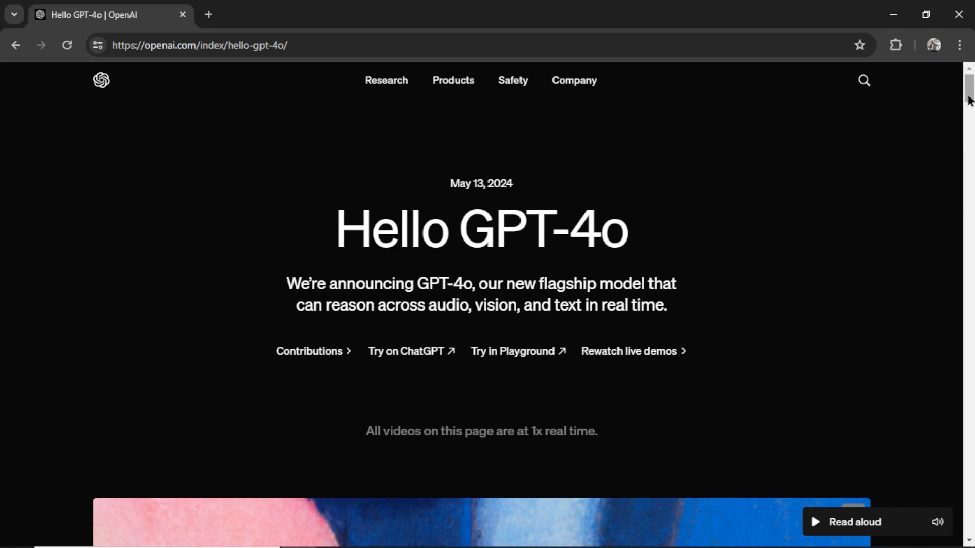
Highlight 'audio, vision' in the subtitle, then zoom out and scroll to the 'Guessing May 13th's announcement' demo video.
{"action": "left_click_drag", "start_coordinate": [968, 99], "coordinate": [969, 215]}
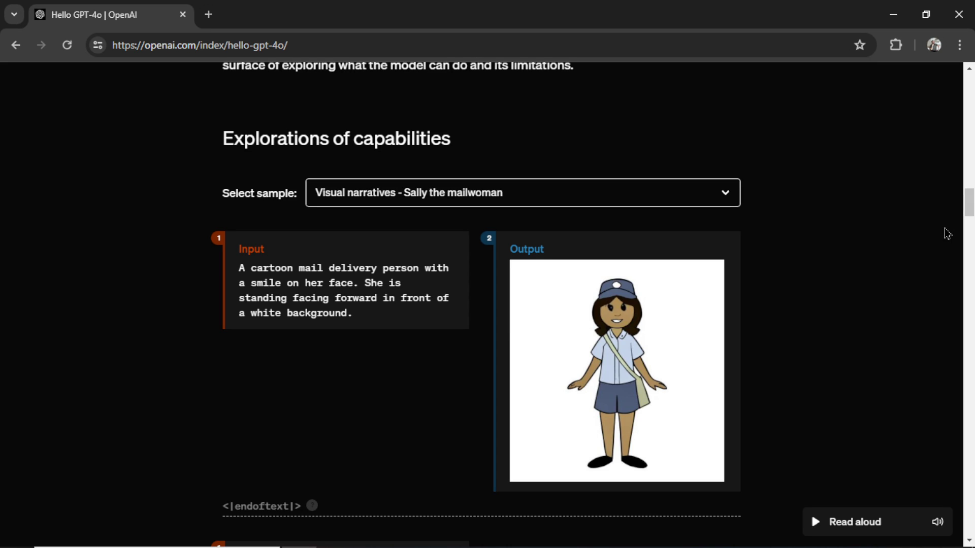
{"action": "key", "text": "Home"}
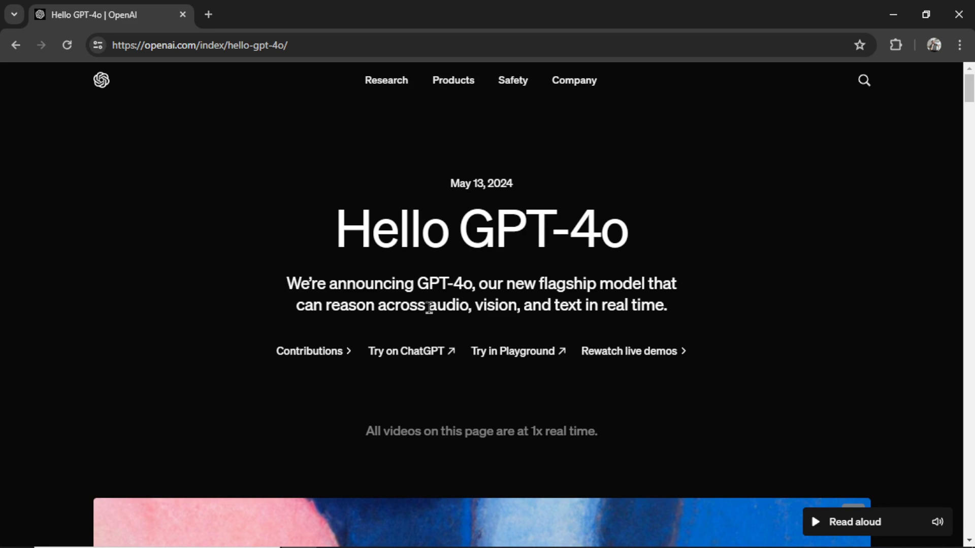
{"action": "left_click_drag", "start_coordinate": [429, 308], "coordinate": [665, 305]}
{"action": "left_click_drag", "start_coordinate": [475, 307], "coordinate": [584, 307]}
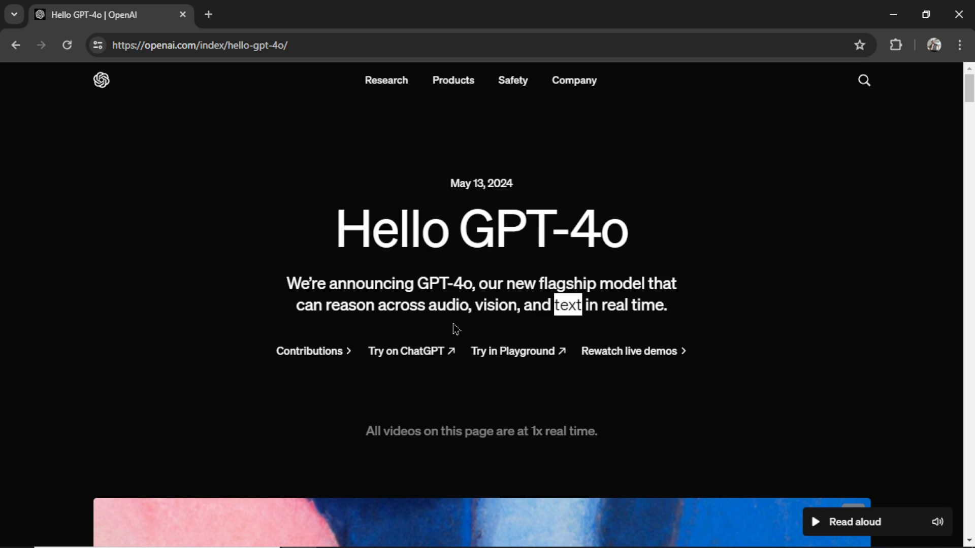
{"action": "left_click", "coordinate": [715, 303]}
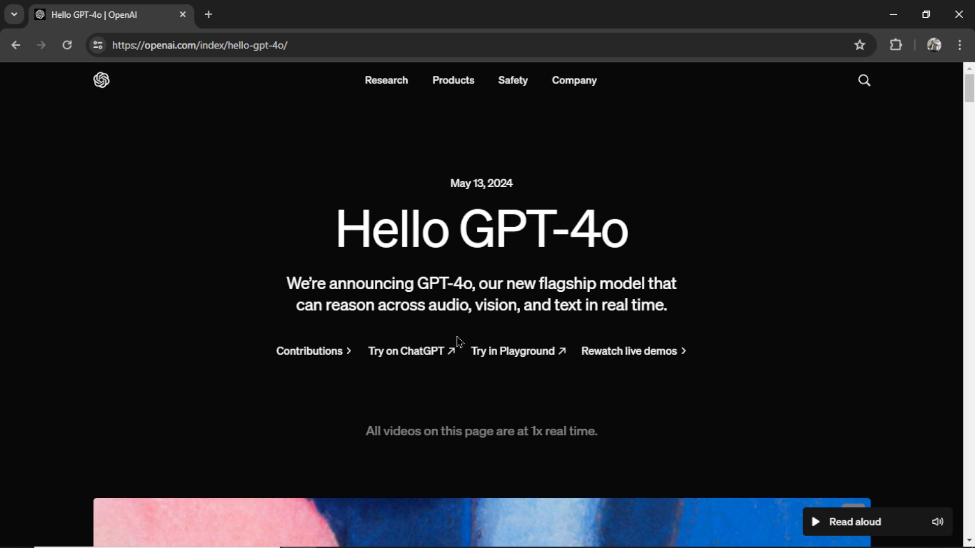
{"action": "key", "text": "ctrl+minus"}
{"action": "scroll", "coordinate": [589, 377], "scroll_direction": "down", "scroll_amount": 7}
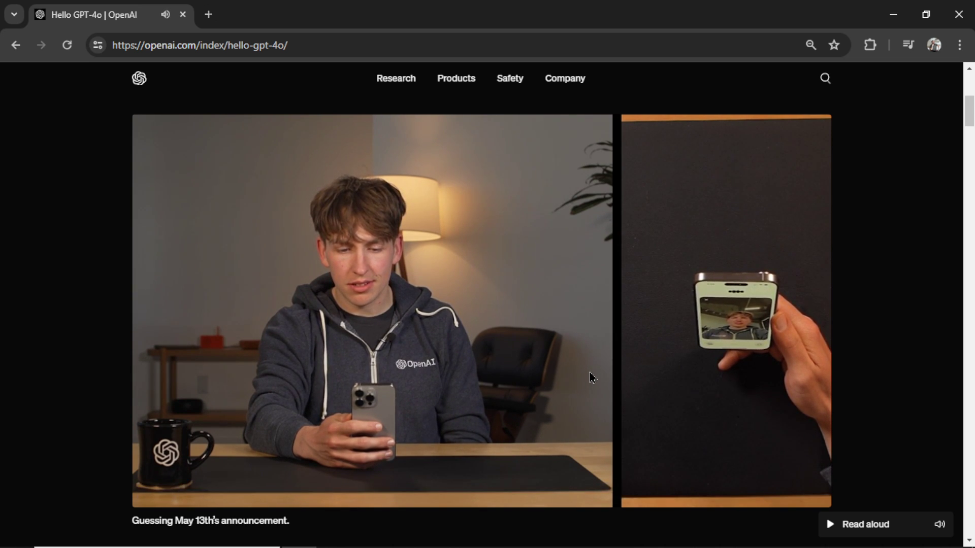
{"action": "mouse_move", "coordinate": [703, 393]}
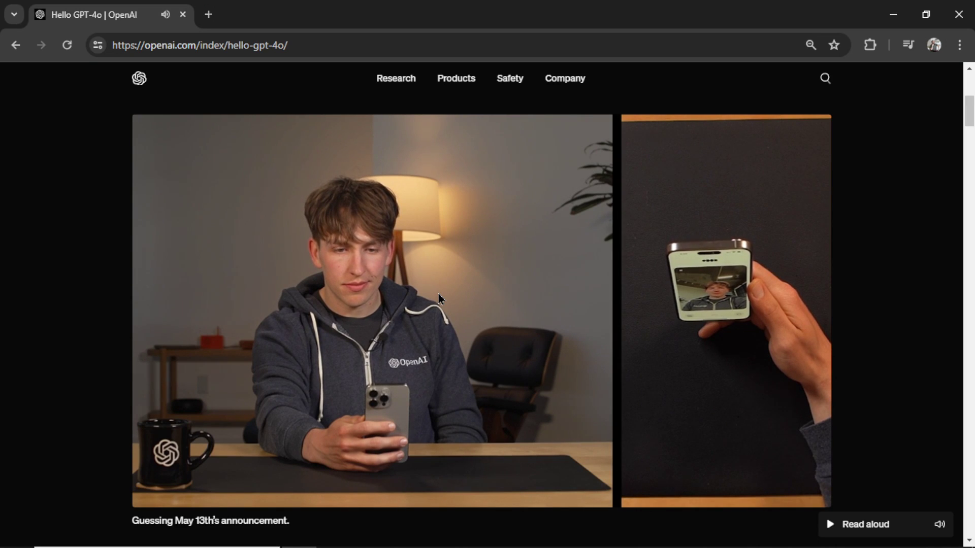
{"action": "mouse_move", "coordinate": [439, 299]}
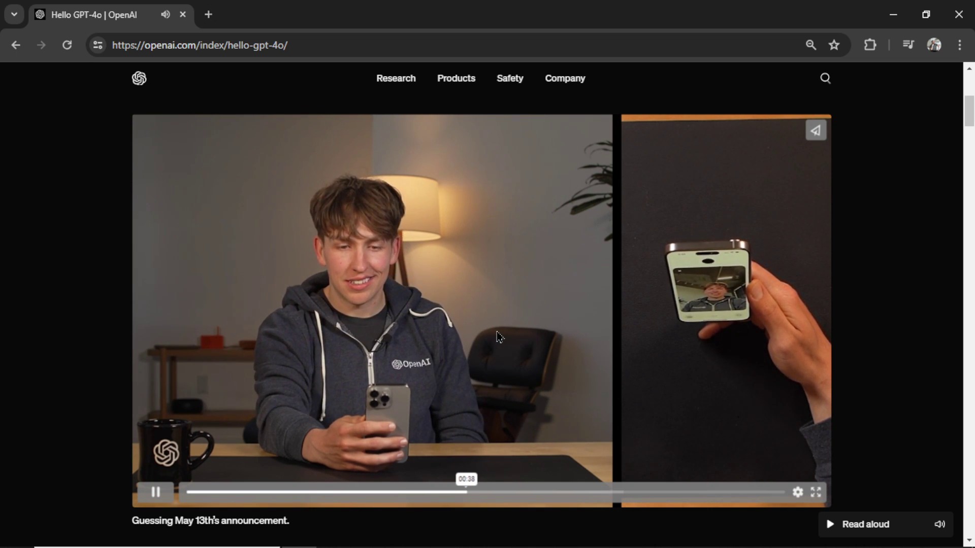
Highlight the 232 ms and 320 ms latency figures and 'It matches GPT-4 Turbo' in the intro paragraph.
{"action": "scroll", "coordinate": [494, 338], "scroll_direction": "down", "scroll_amount": 8}
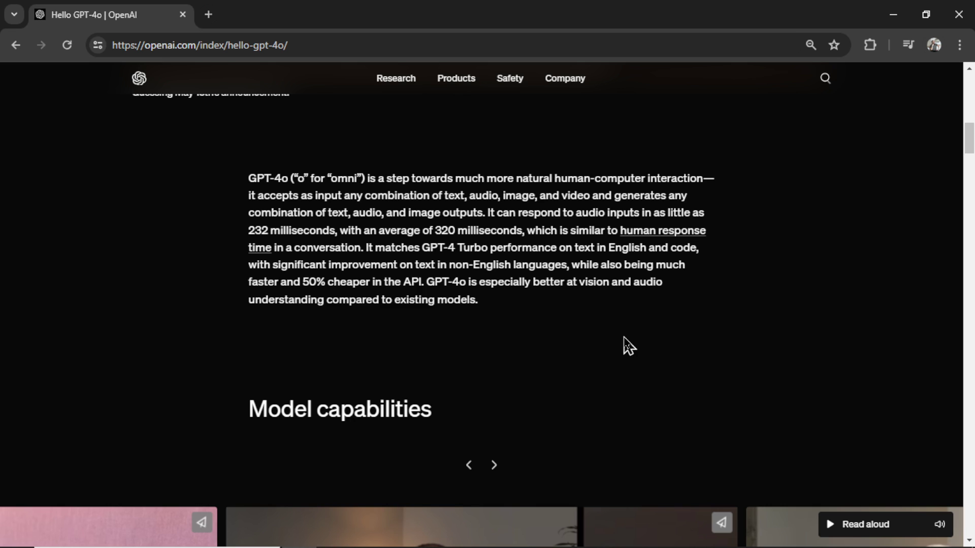
{"action": "left_click_drag", "start_coordinate": [248, 232], "coordinate": [334, 233]}
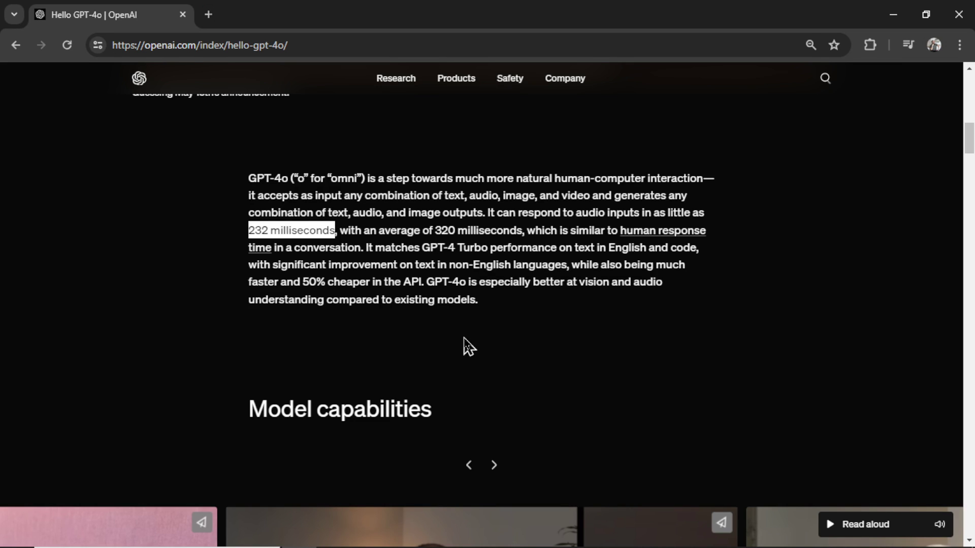
{"action": "left_click_drag", "start_coordinate": [435, 231], "coordinate": [522, 234]}
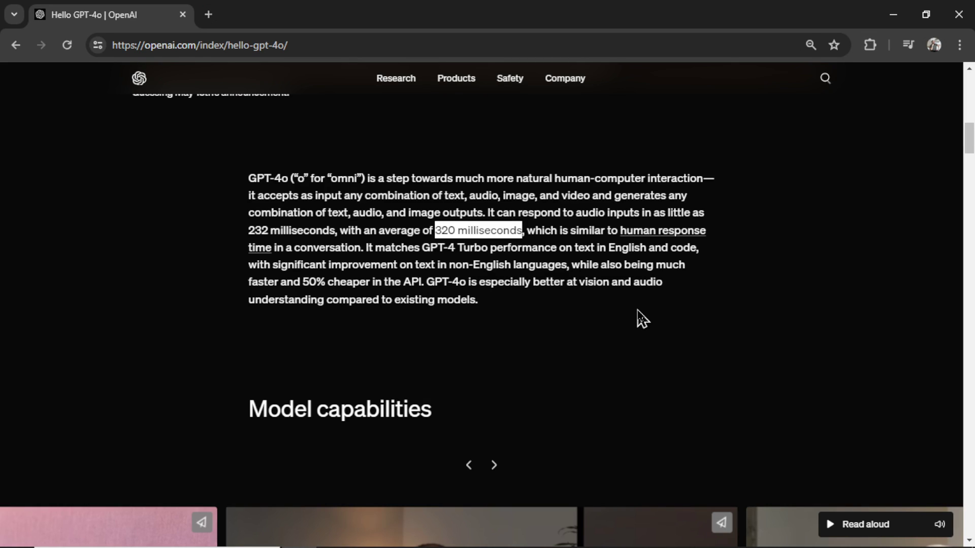
{"action": "left_click_drag", "start_coordinate": [364, 248], "coordinate": [489, 249]}
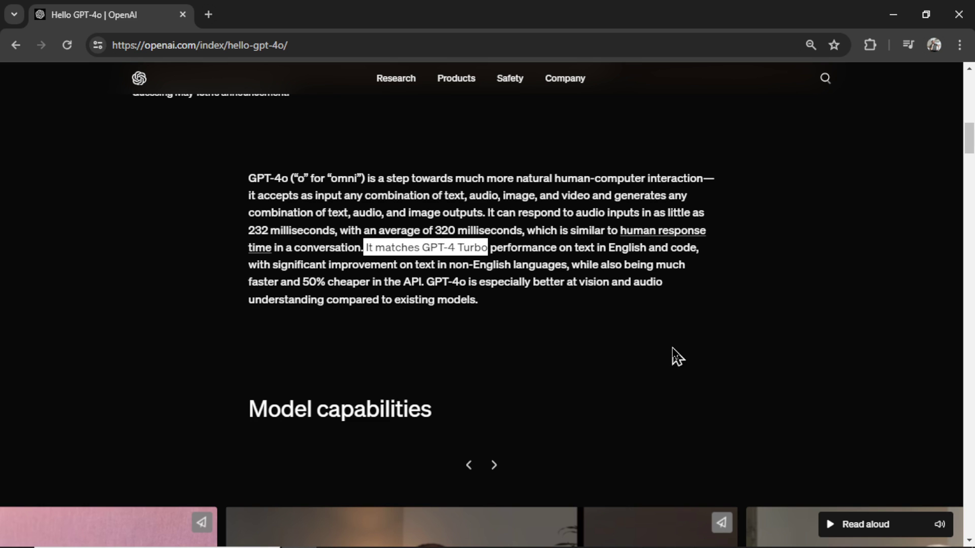
{"action": "left_click", "coordinate": [673, 349]}
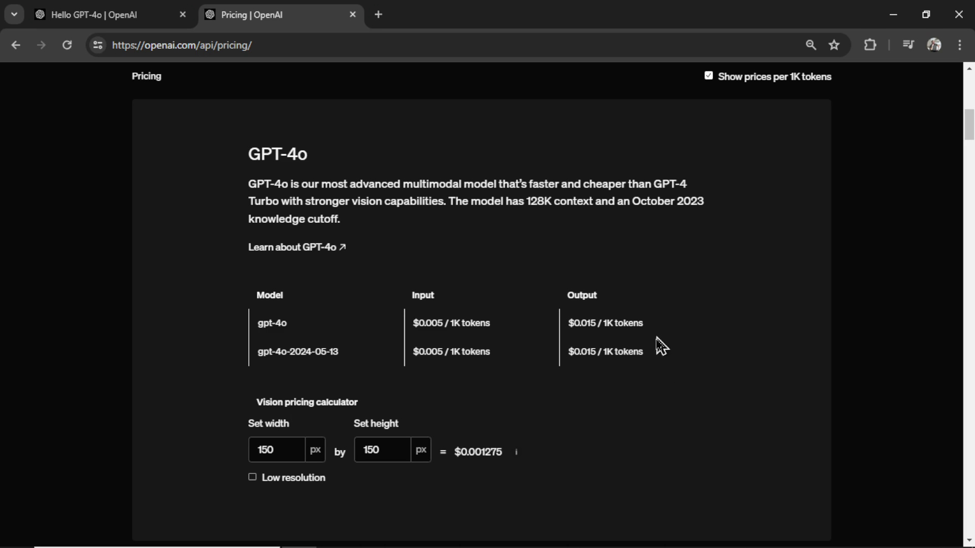
{"action": "scroll", "coordinate": [502, 383], "scroll_direction": "down", "scroll_amount": 2}
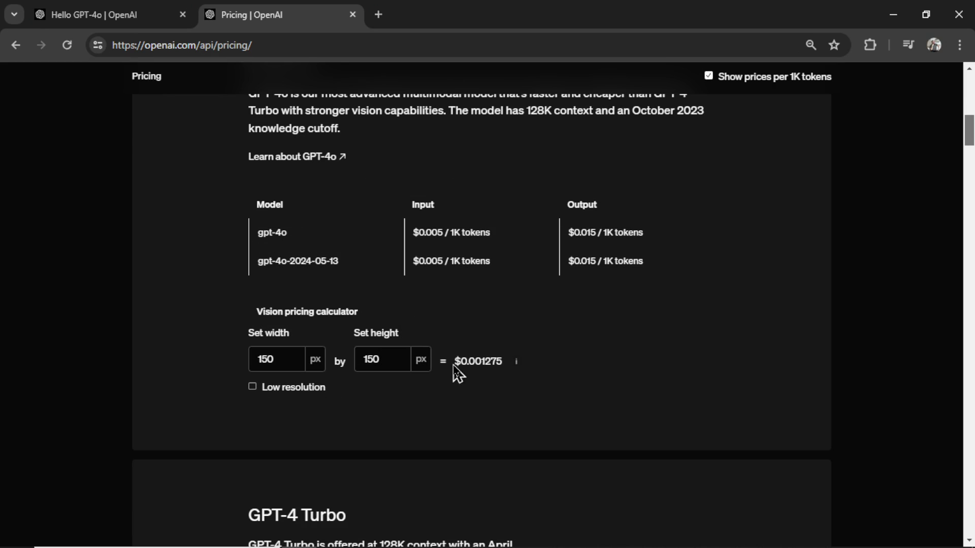
{"action": "left_click_drag", "start_coordinate": [455, 362], "coordinate": [504, 363]}
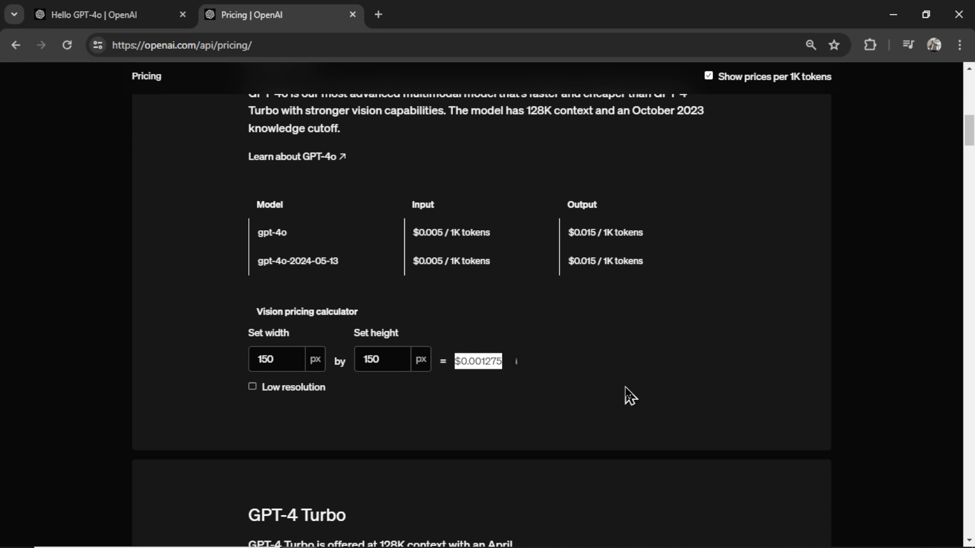
{"action": "scroll", "coordinate": [794, 344], "scroll_direction": "down", "scroll_amount": 8}
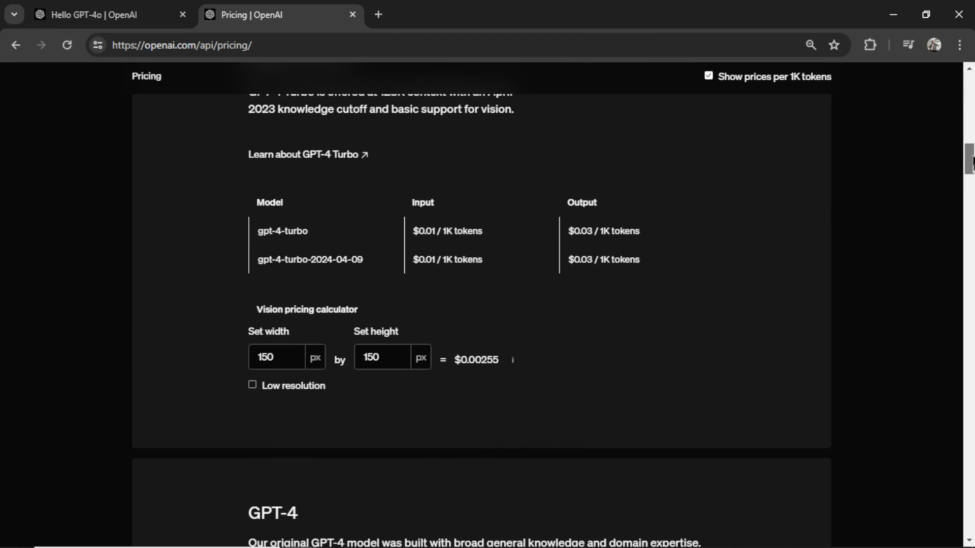
{"action": "scroll", "coordinate": [794, 344], "scroll_direction": "up", "scroll_amount": 1}
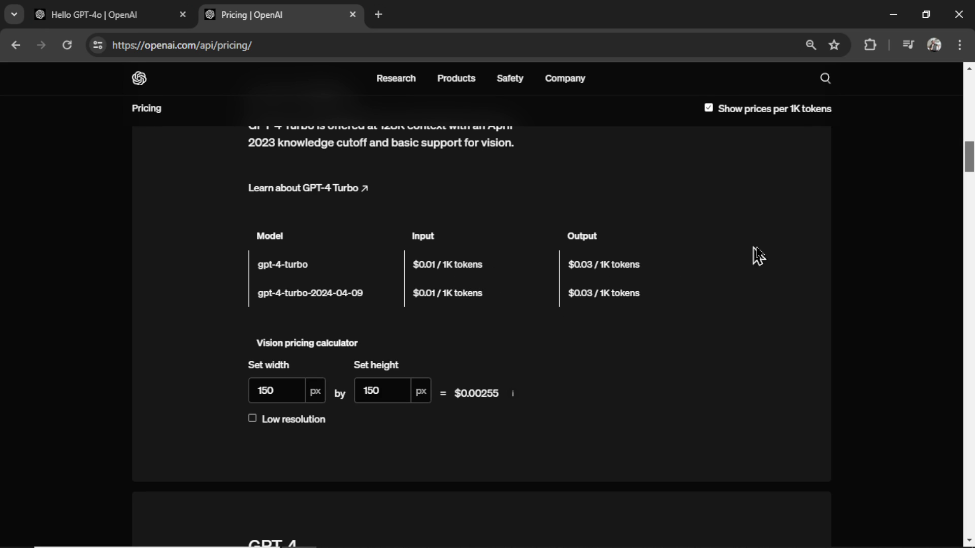
{"action": "scroll", "coordinate": [761, 255], "scroll_direction": "up", "scroll_amount": 7}
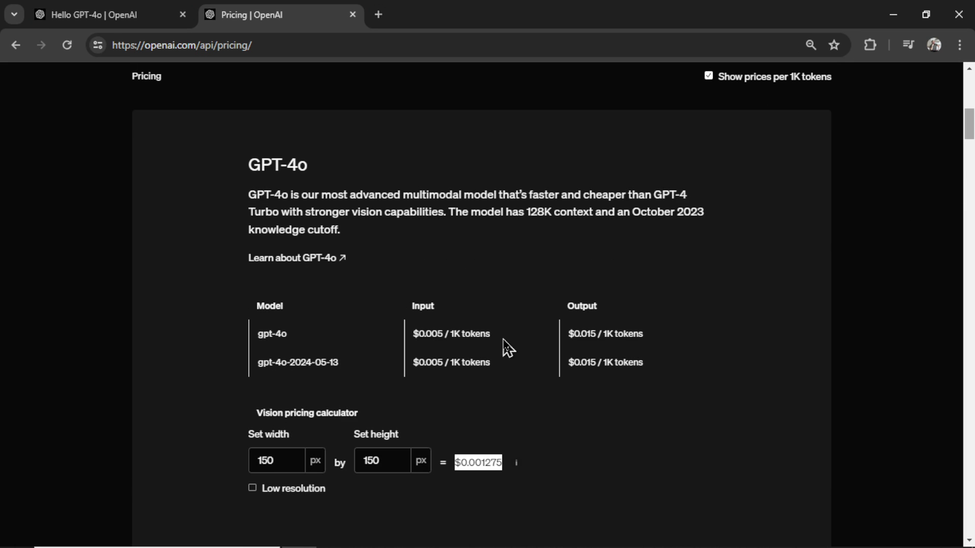
{"action": "scroll", "coordinate": [720, 226], "scroll_direction": "down", "scroll_amount": 7}
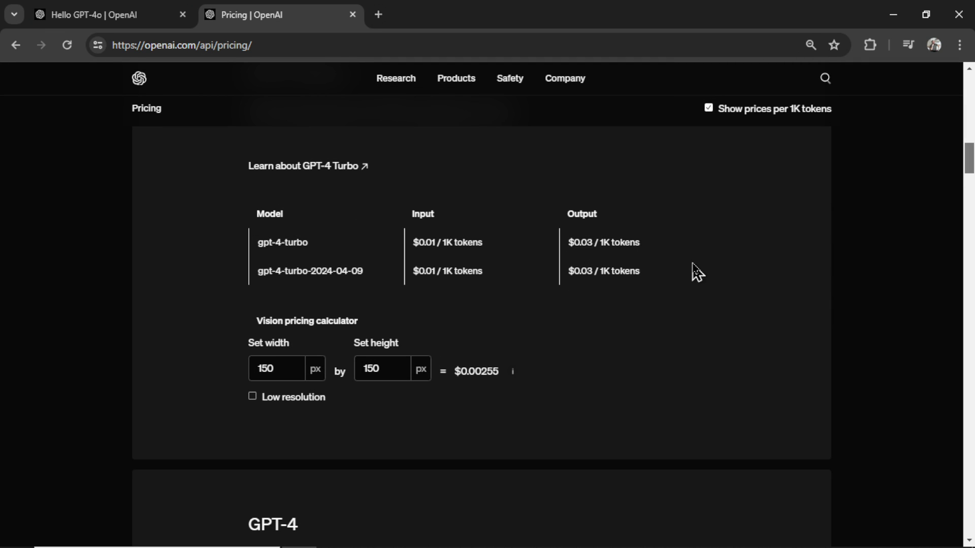
{"action": "scroll", "coordinate": [692, 272], "scroll_direction": "up", "scroll_amount": 6}
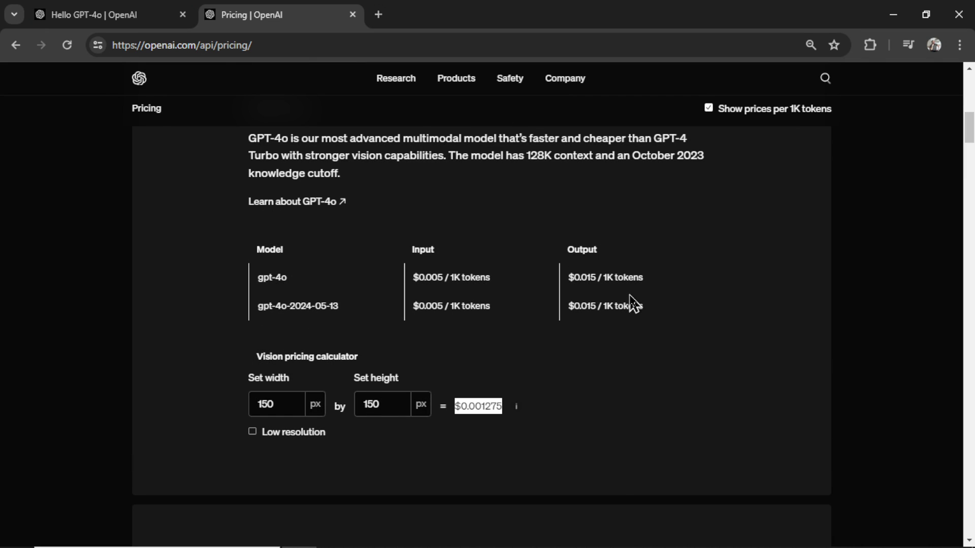
{"action": "scroll", "coordinate": [504, 377], "scroll_direction": "down", "scroll_amount": 10}
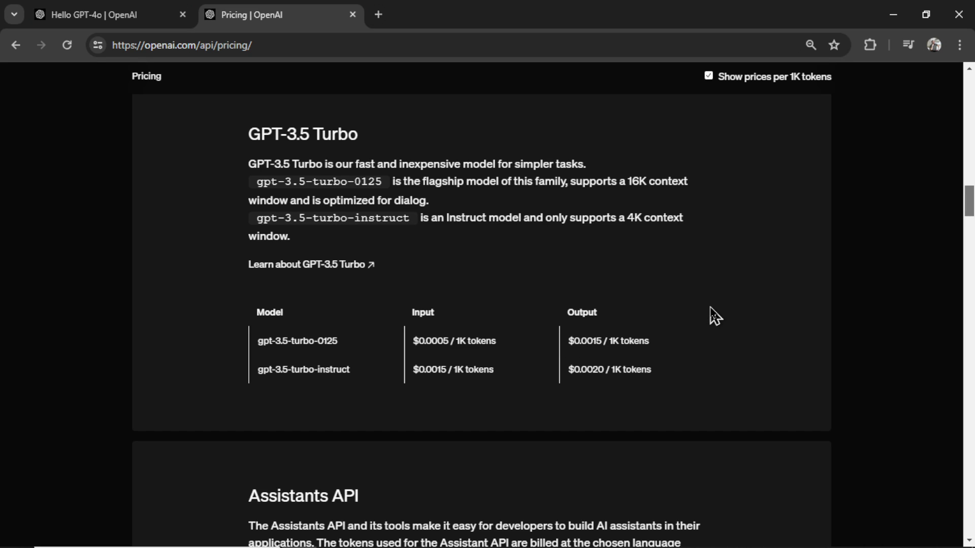
{"action": "scroll", "coordinate": [716, 330], "scroll_direction": "up", "scroll_amount": 1}
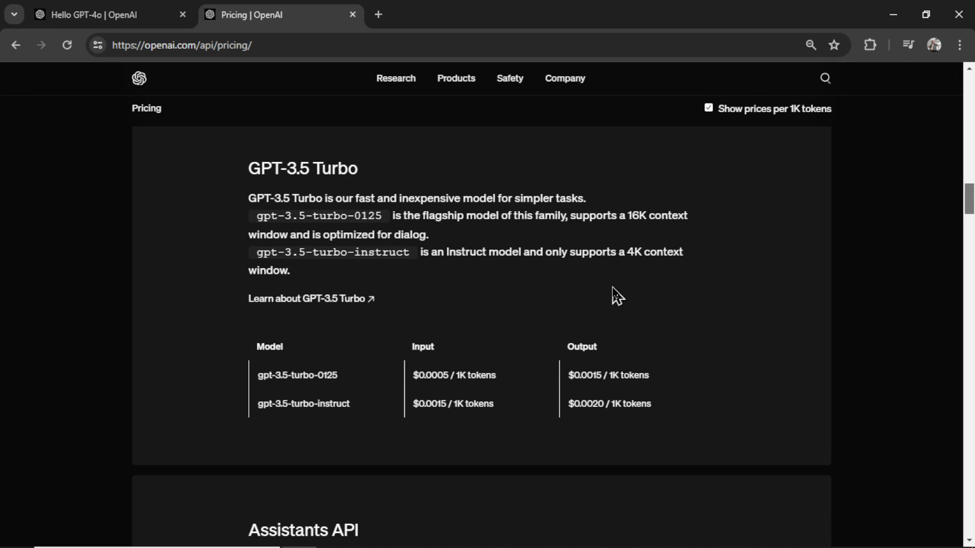
{"action": "scroll", "coordinate": [721, 279], "scroll_direction": "up", "scroll_amount": 10}
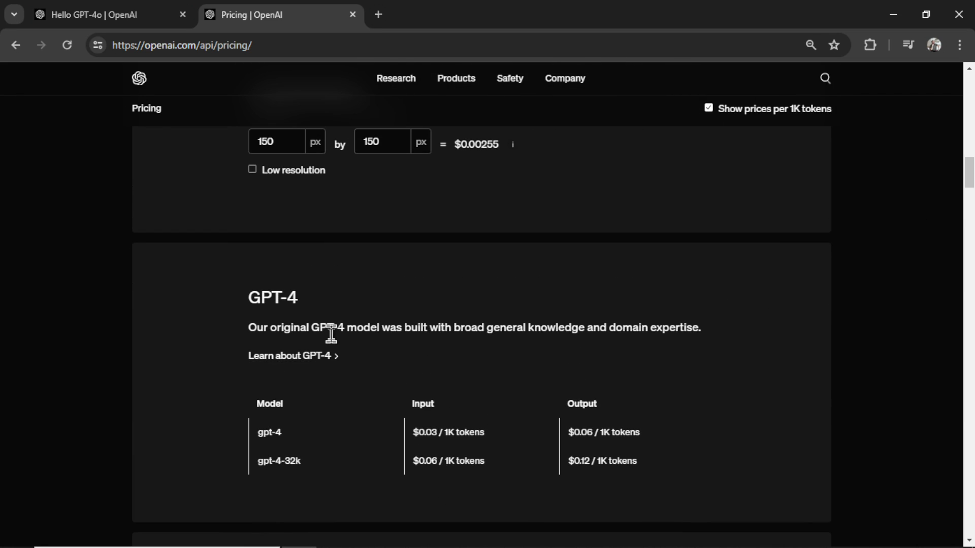
Close the Pricing tab and advance the Model capabilities carousel past Interview prep to Real-time translation.
{"action": "key", "text": "ctrl+w"}
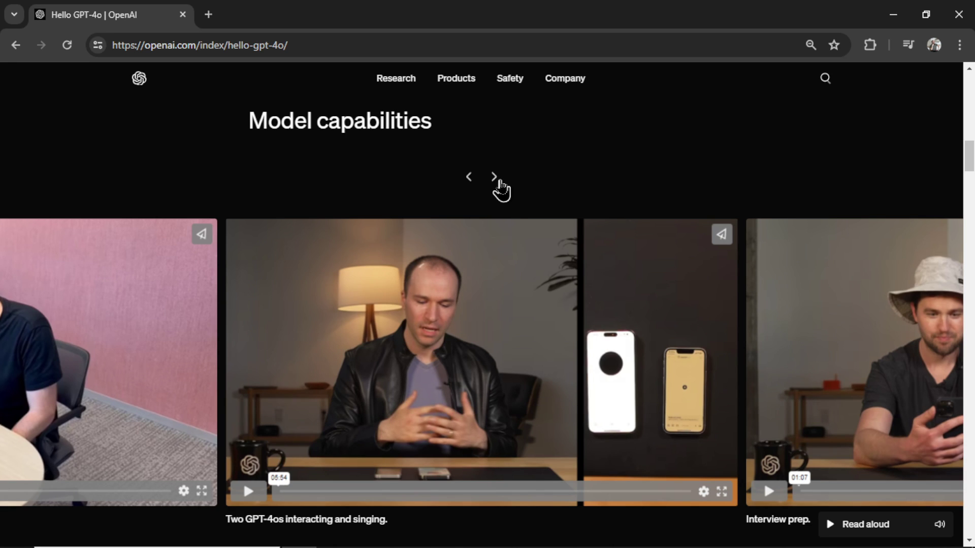
{"action": "left_click", "coordinate": [499, 181]}
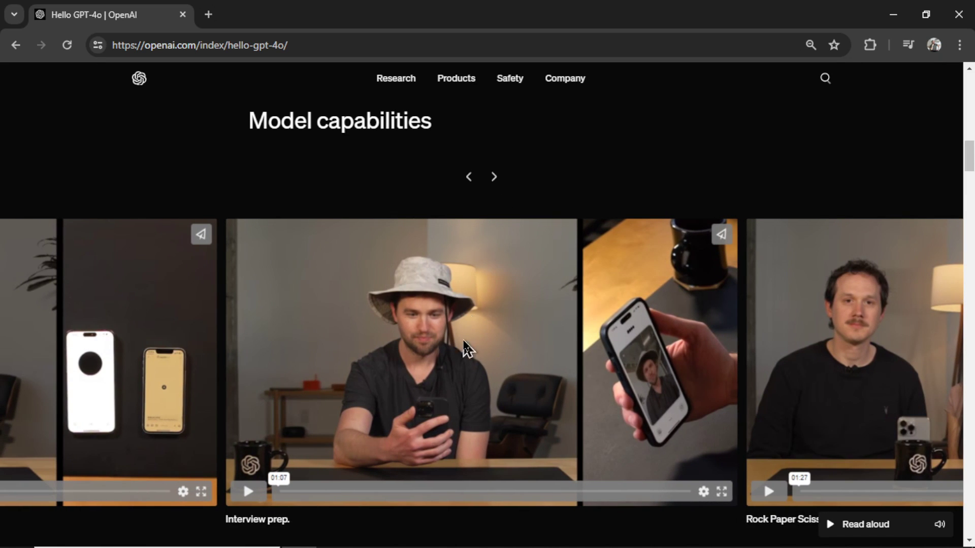
{"action": "left_click", "coordinate": [494, 177]}
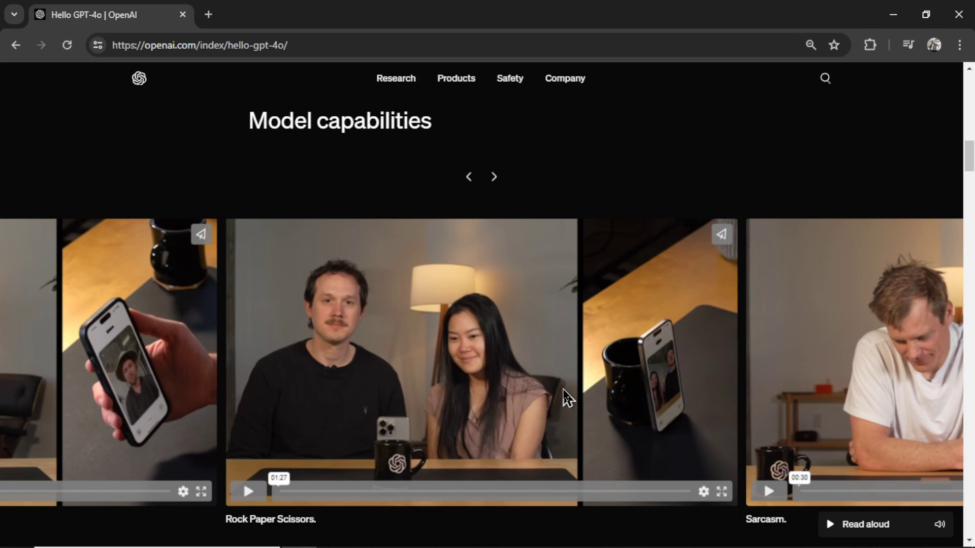
{"action": "left_click", "coordinate": [579, 277]}
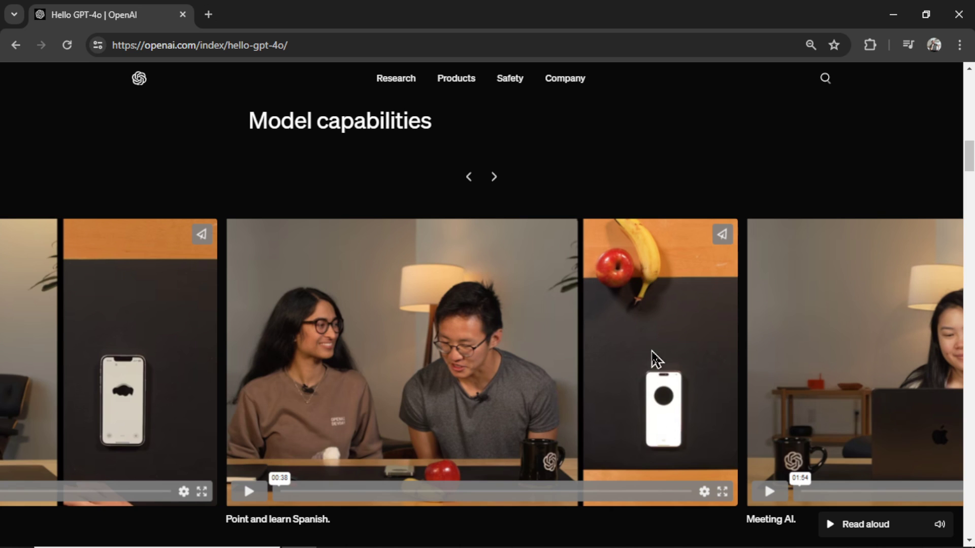
{"action": "left_click_drag", "start_coordinate": [670, 414], "coordinate": [468, 298]}
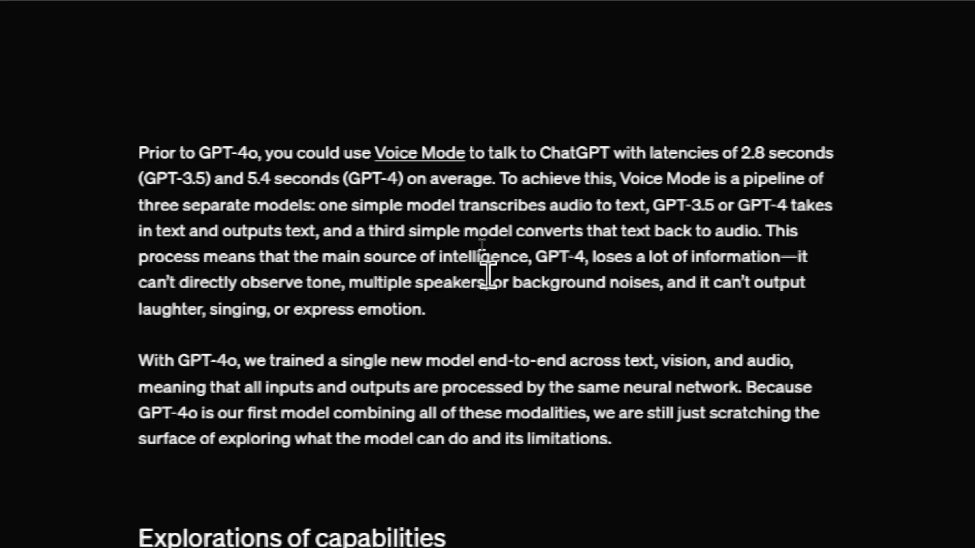
Scroll to the Voice Mode latency paragraph and highlight '5.4 seconds'.
{"action": "scroll", "coordinate": [482, 243], "scroll_direction": "down", "scroll_amount": 3}
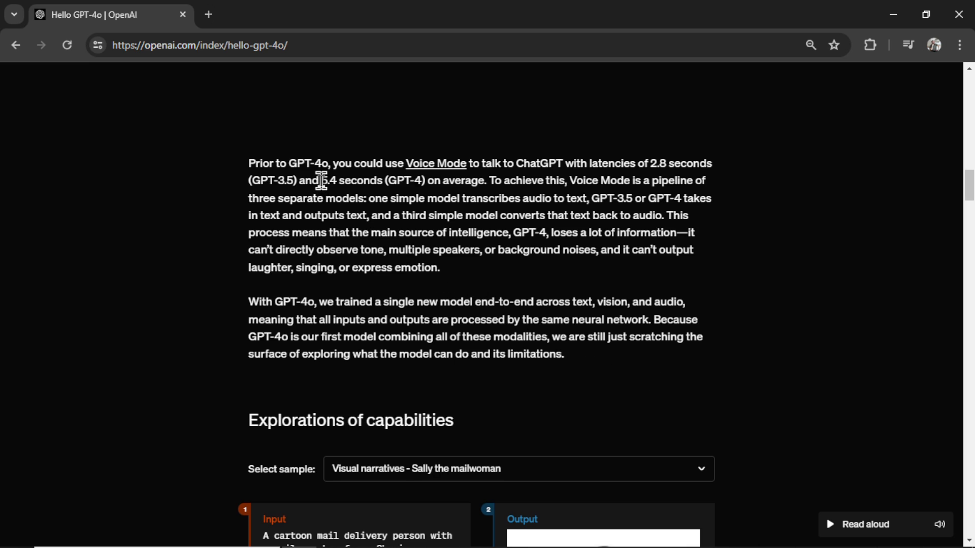
{"action": "left_click_drag", "start_coordinate": [322, 181], "coordinate": [382, 182]}
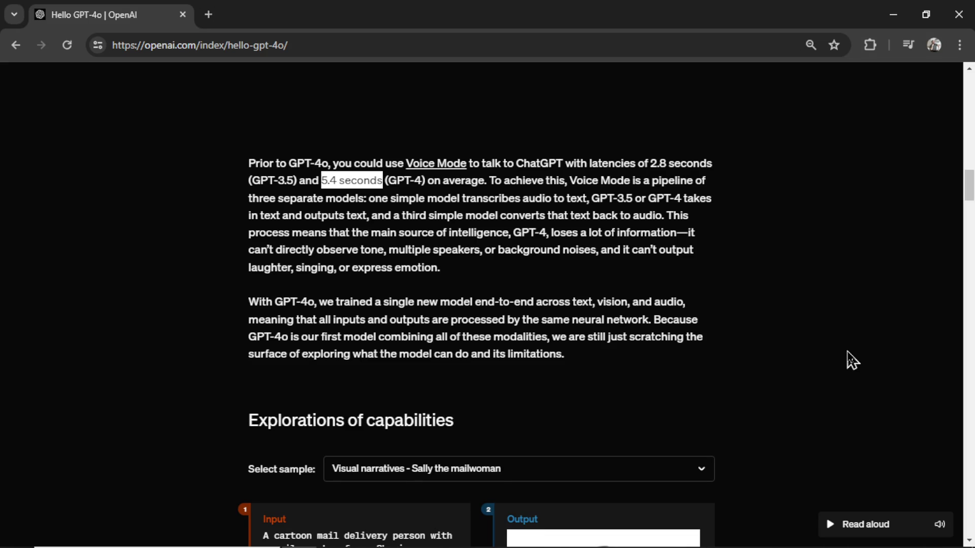
Check the Select sample list in Explorations of capabilities, keep Sally the mailwoman, and scroll on.
{"action": "scroll", "coordinate": [852, 361], "scroll_direction": "down", "scroll_amount": 5}
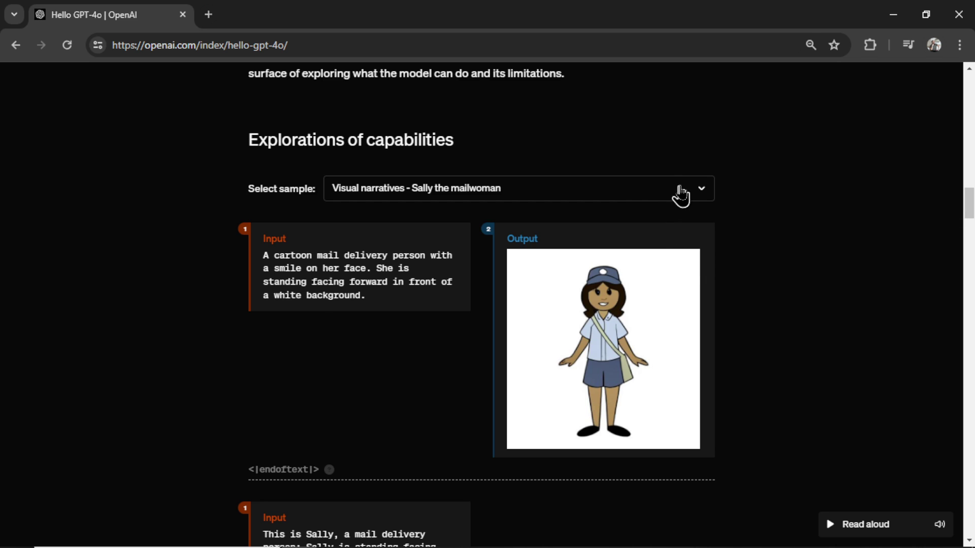
{"action": "left_click", "coordinate": [680, 196]}
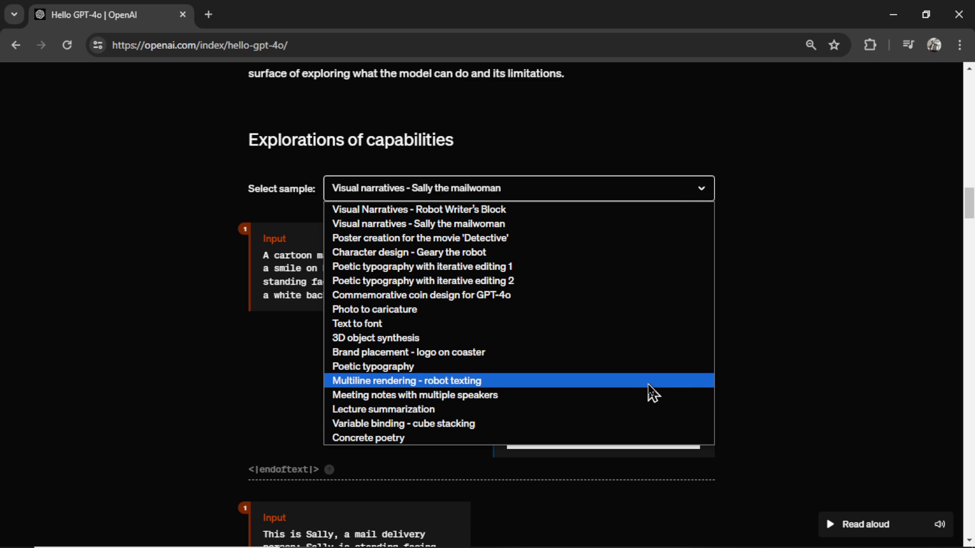
{"action": "key", "text": "Escape"}
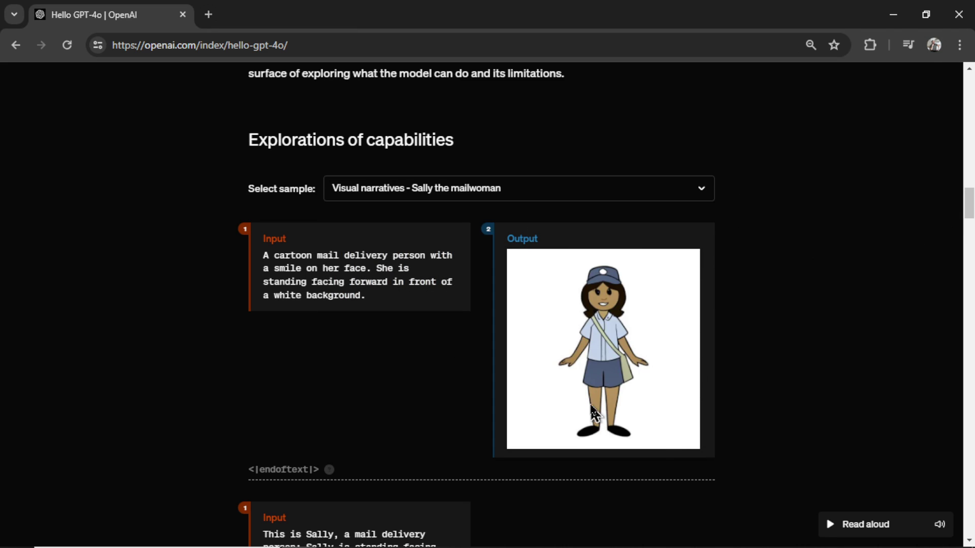
{"action": "scroll", "coordinate": [604, 411], "scroll_direction": "down", "scroll_amount": 15}
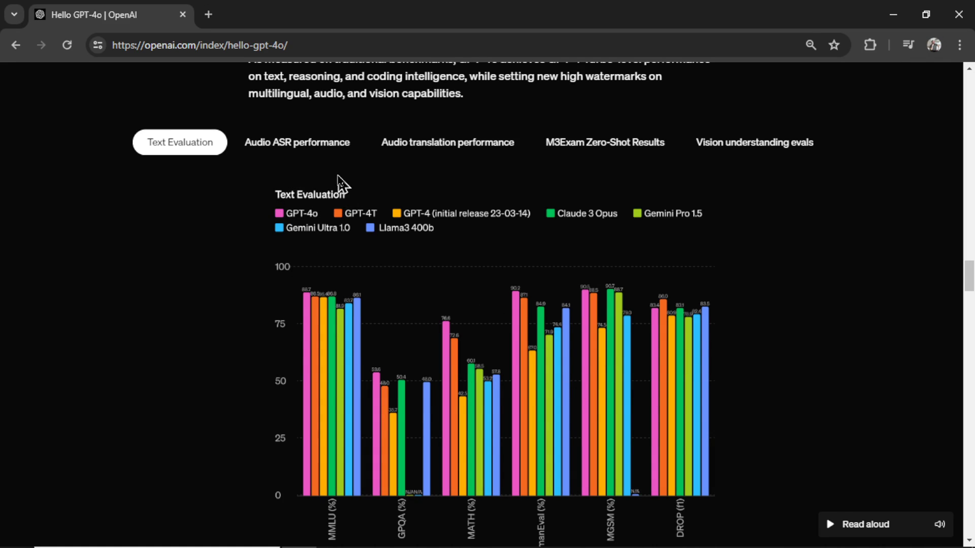
Show the Audio ASR performance results in the Model evaluations section.
{"action": "left_click", "coordinate": [310, 146]}
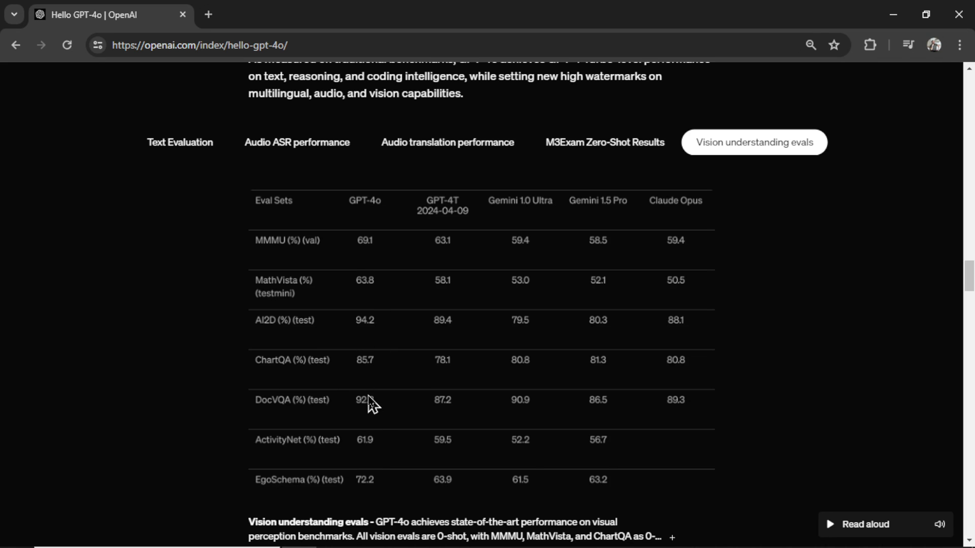
Scroll through Language tokenization, mark the English sample sentence, then continue to Model safety and limitations.
{"action": "scroll", "coordinate": [370, 406], "scroll_direction": "down", "scroll_amount": 10}
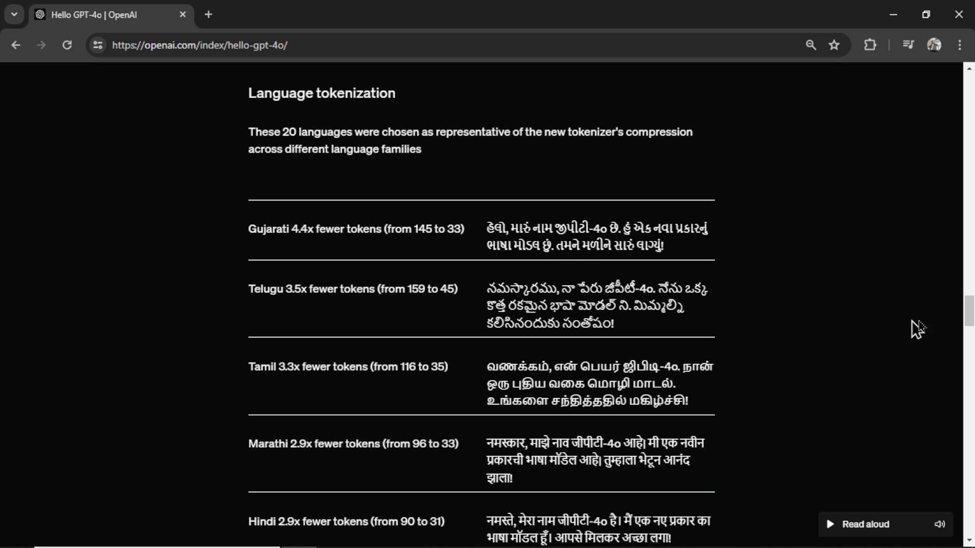
{"action": "scroll", "coordinate": [250, 404], "scroll_direction": "down", "scroll_amount": 20}
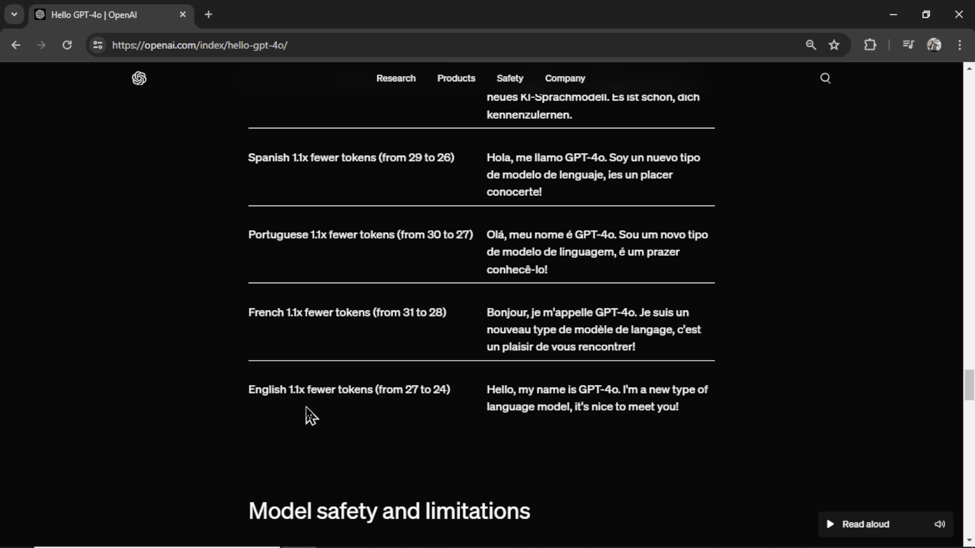
{"action": "left_click_drag", "start_coordinate": [680, 409], "coordinate": [490, 392]}
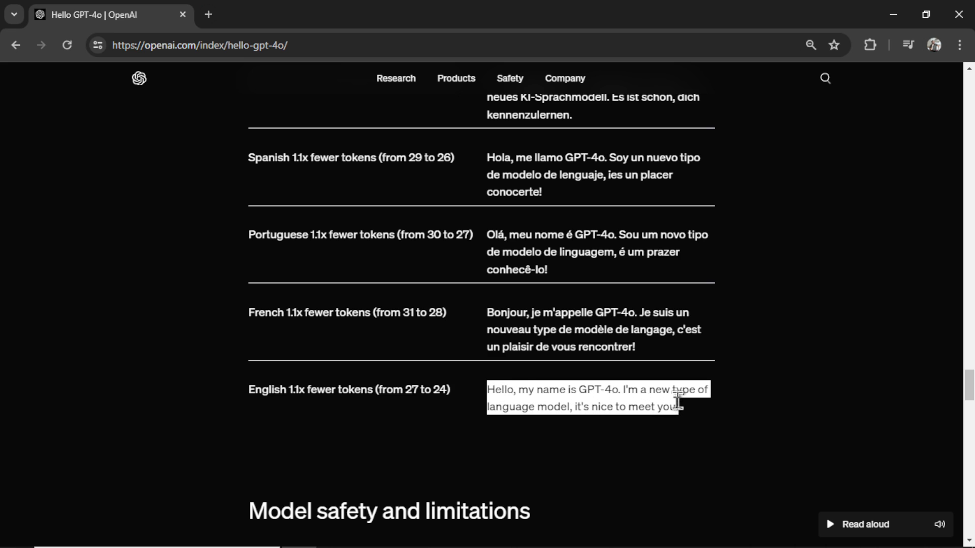
{"action": "left_click", "coordinate": [739, 421]}
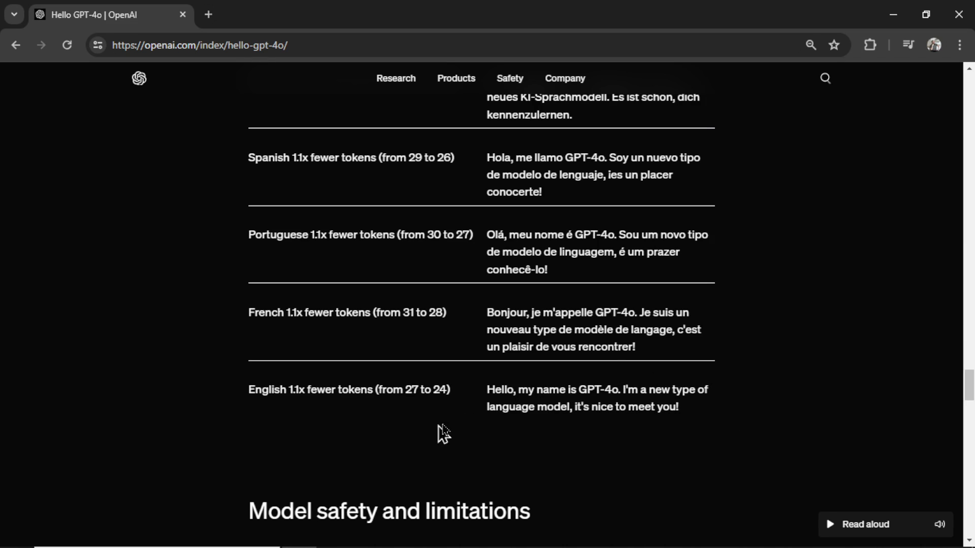
{"action": "scroll", "coordinate": [709, 429], "scroll_direction": "down", "scroll_amount": 8}
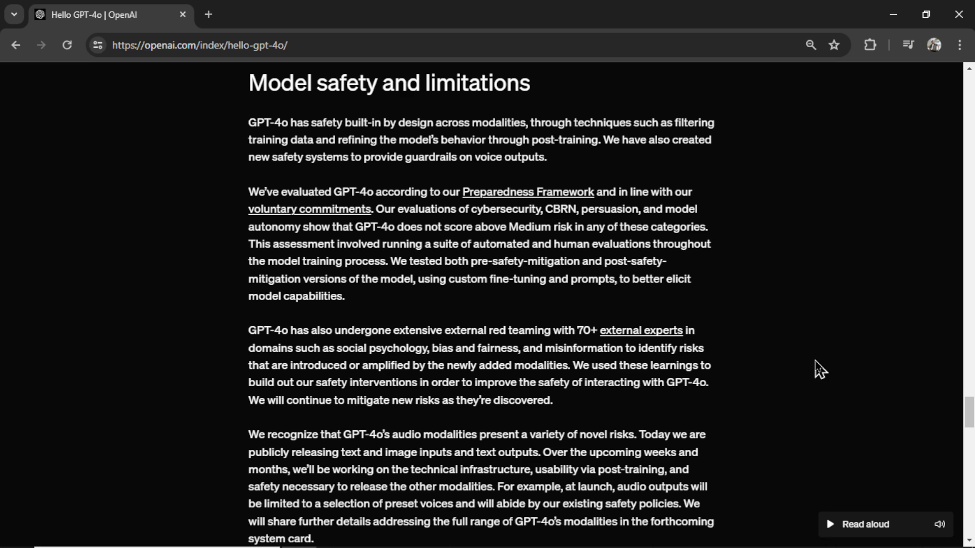
Play the 'Examples of model limitations' video.
{"action": "scroll", "coordinate": [815, 361], "scroll_direction": "down", "scroll_amount": 8}
{"action": "left_click", "coordinate": [271, 462]}
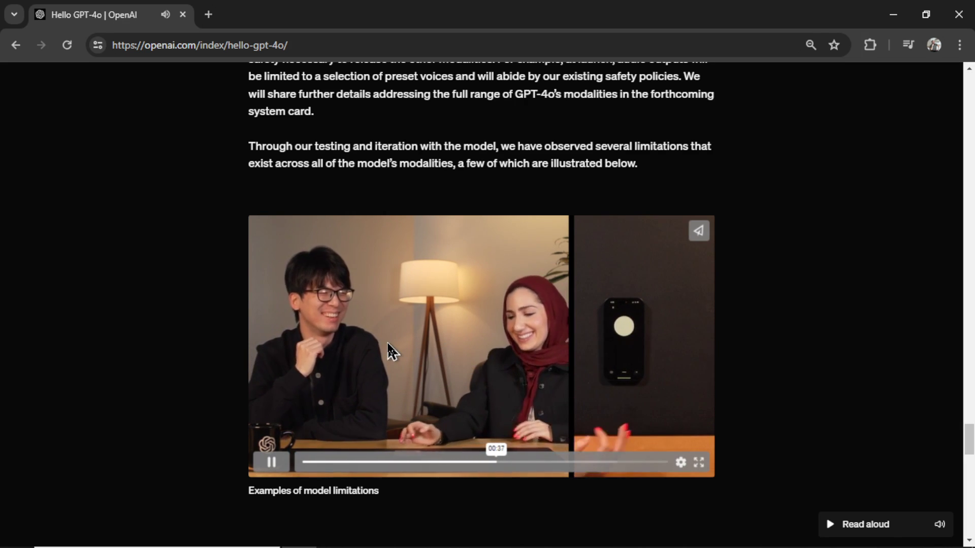
Highlight the free-tier, '5x higher message limits', 'Voice Mode with GPT-4o' and 'GPT-4o in the API' phrases.
{"action": "scroll", "coordinate": [388, 348], "scroll_direction": "down", "scroll_amount": 10}
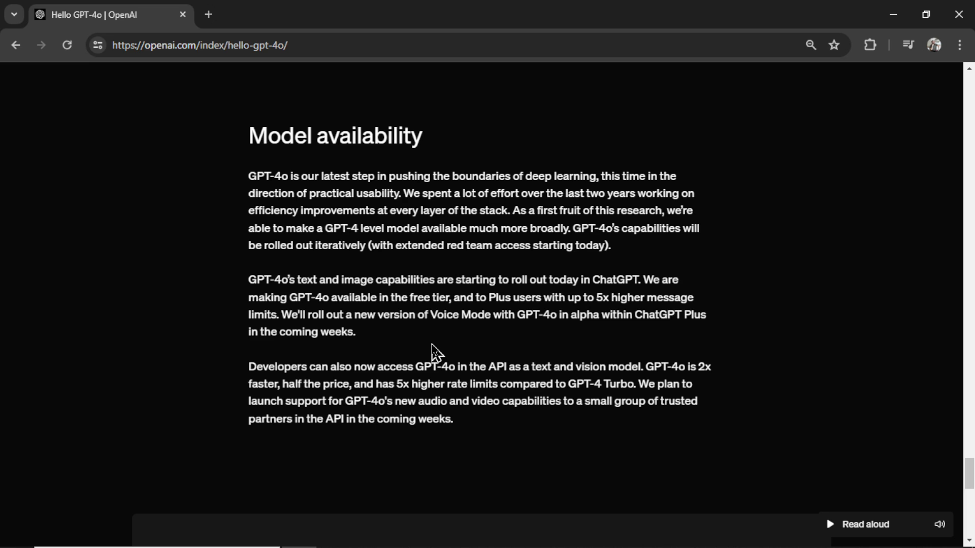
{"action": "left_click_drag", "start_coordinate": [332, 297], "coordinate": [456, 298]}
{"action": "left_click", "coordinate": [594, 350]}
{"action": "left_click_drag", "start_coordinate": [594, 298], "coordinate": [696, 305]}
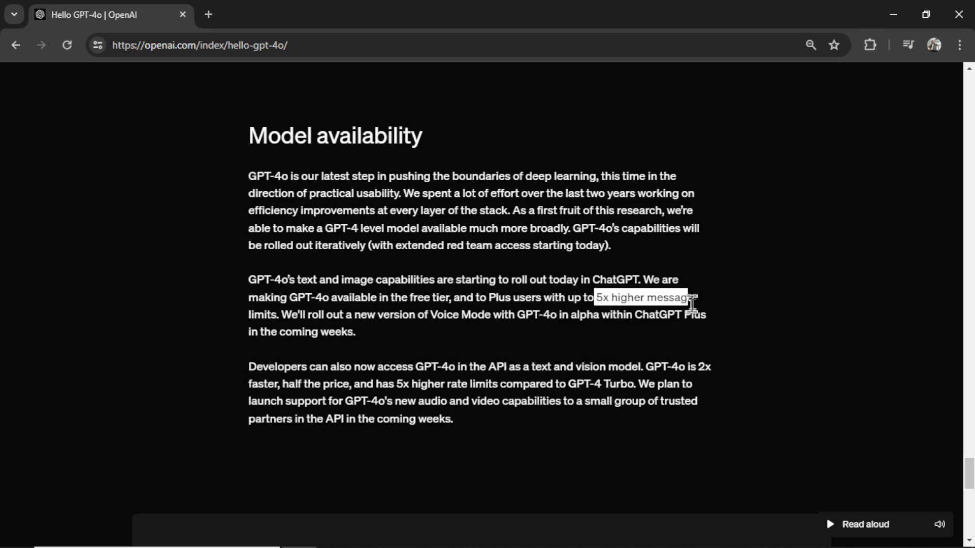
{"action": "left_click", "coordinate": [679, 337]}
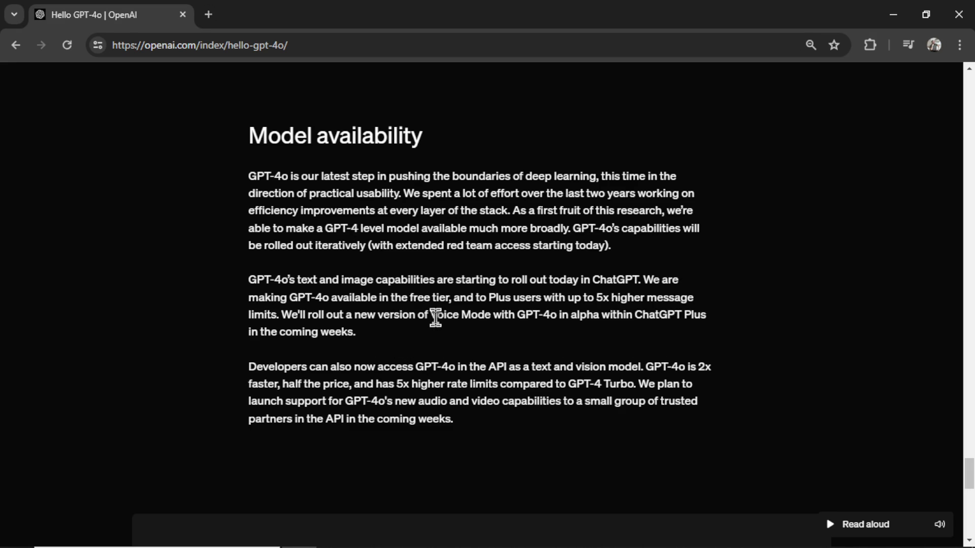
{"action": "left_click_drag", "start_coordinate": [431, 315], "coordinate": [559, 316]}
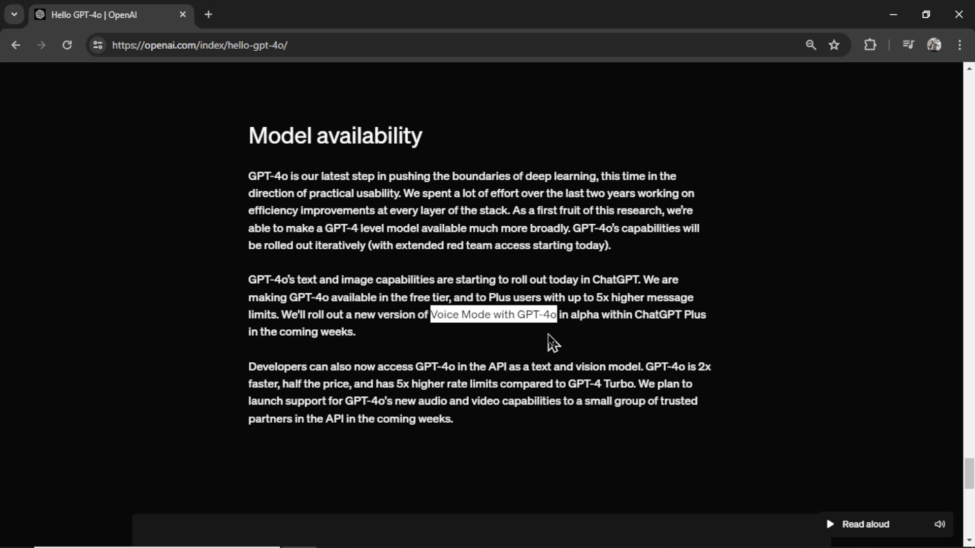
{"action": "left_click", "coordinate": [502, 337]}
{"action": "scroll", "coordinate": [500, 345], "scroll_direction": "down", "scroll_amount": 1}
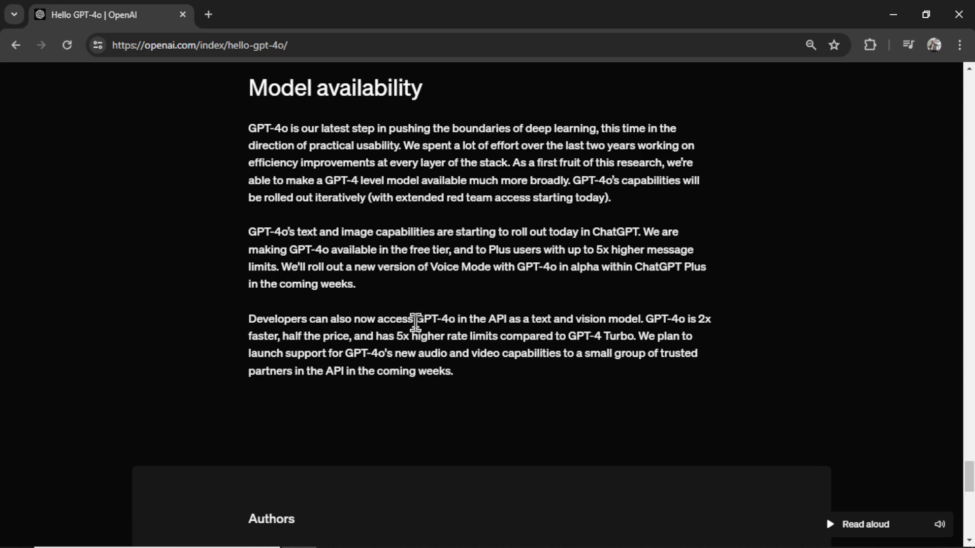
{"action": "left_click_drag", "start_coordinate": [415, 321], "coordinate": [508, 323]}
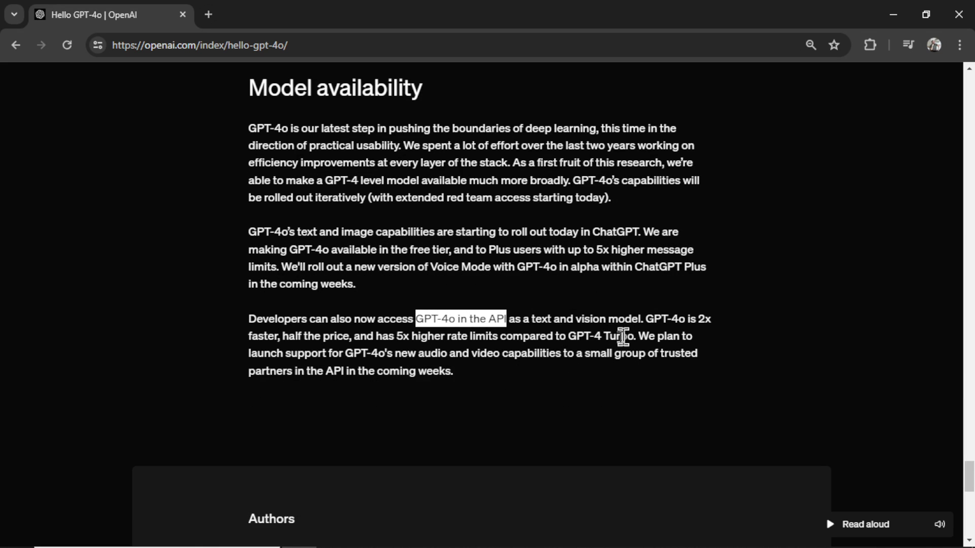
{"action": "left_click", "coordinate": [644, 406]}
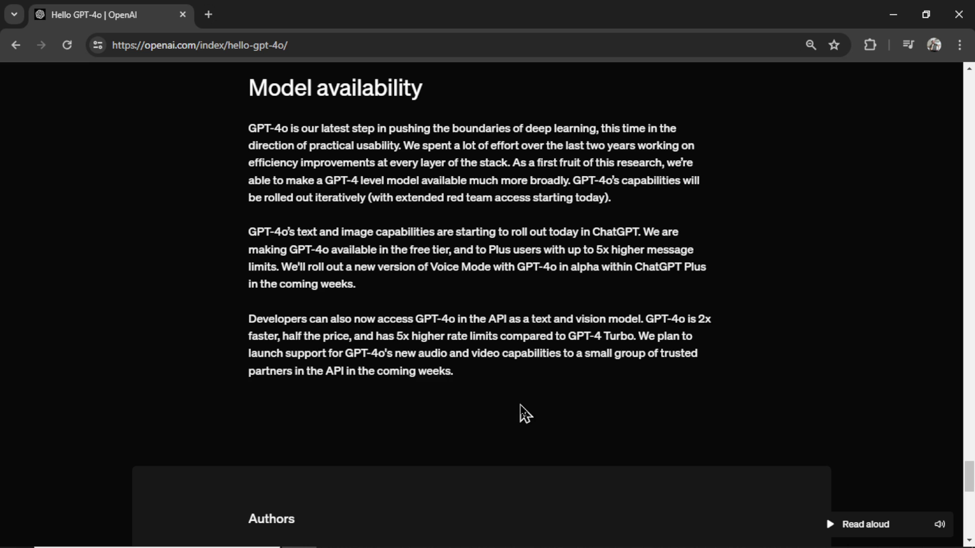
Scroll back to the Sally the mailwoman sample and down to its letter-delivery Input 2 / Output pair.
{"action": "scroll", "coordinate": [408, 351], "scroll_direction": "up", "scroll_amount": 15}
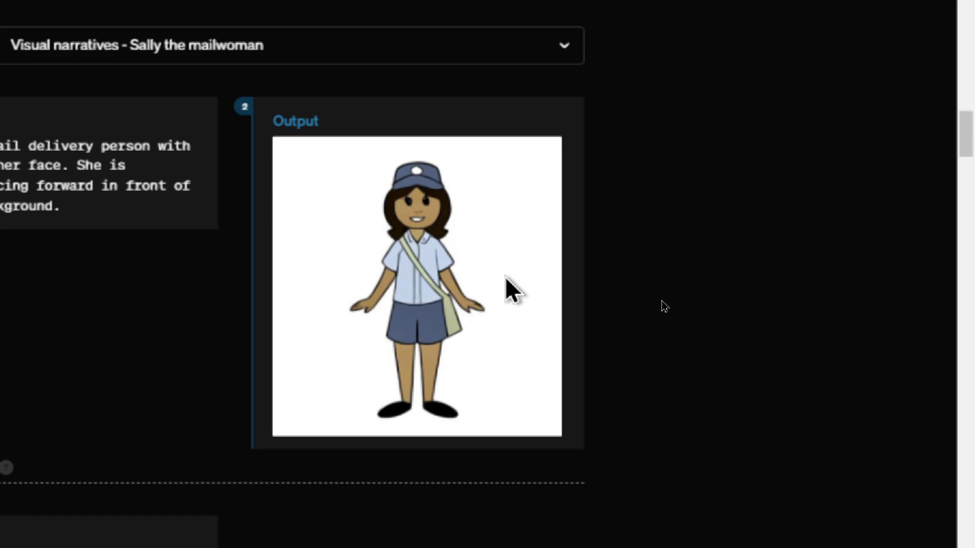
{"action": "scroll", "coordinate": [505, 276], "scroll_direction": "down", "scroll_amount": 5}
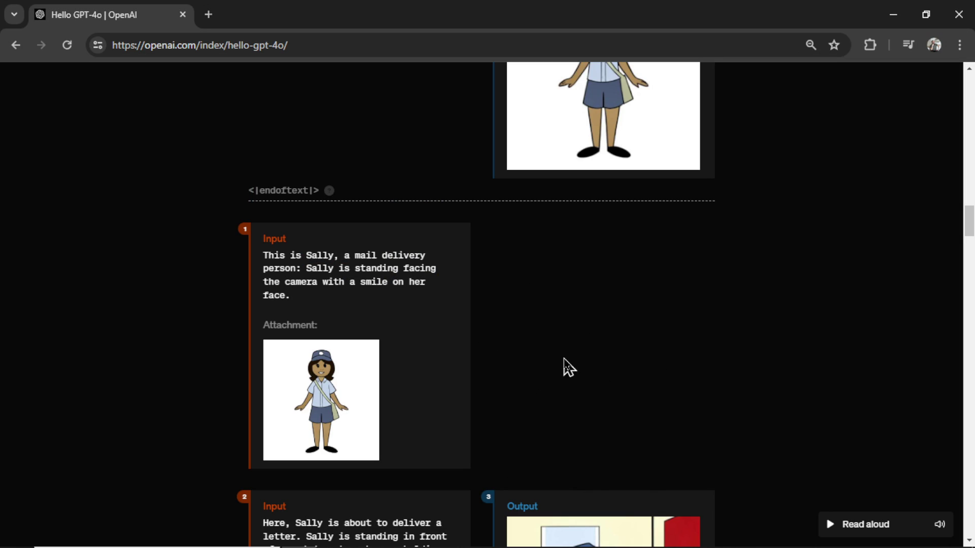
{"action": "scroll", "coordinate": [553, 350], "scroll_direction": "down", "scroll_amount": 1}
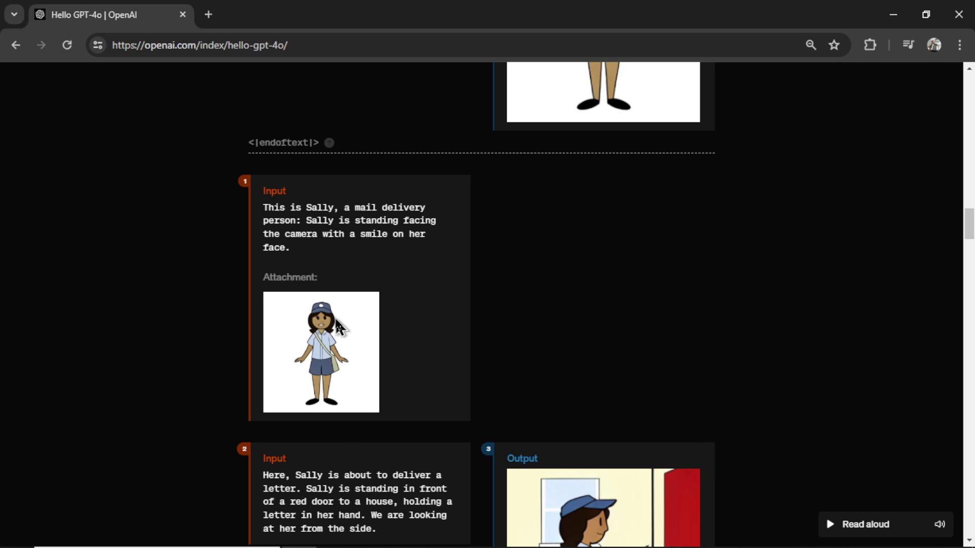
{"action": "scroll", "coordinate": [616, 363], "scroll_direction": "down", "scroll_amount": 4}
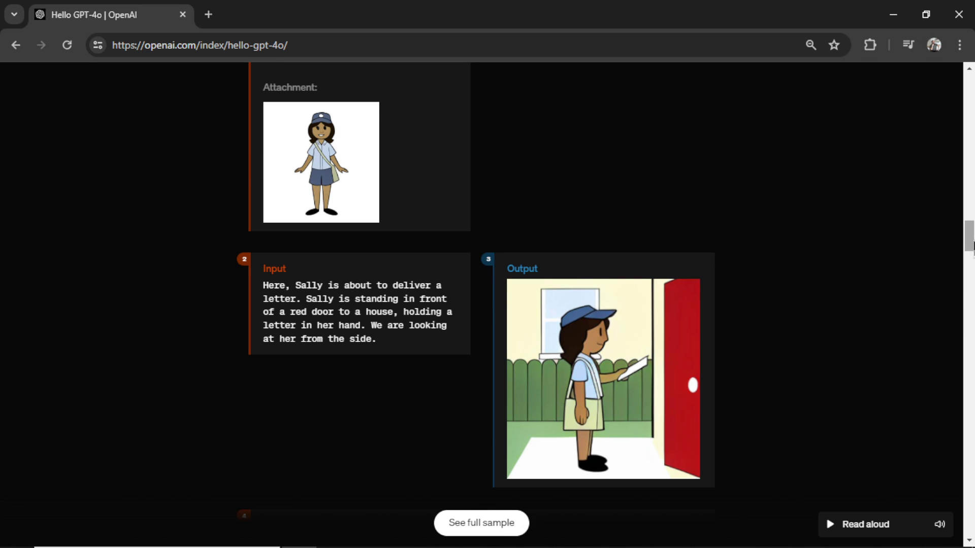
{"action": "scroll", "coordinate": [425, 218], "scroll_direction": "up", "scroll_amount": 1}
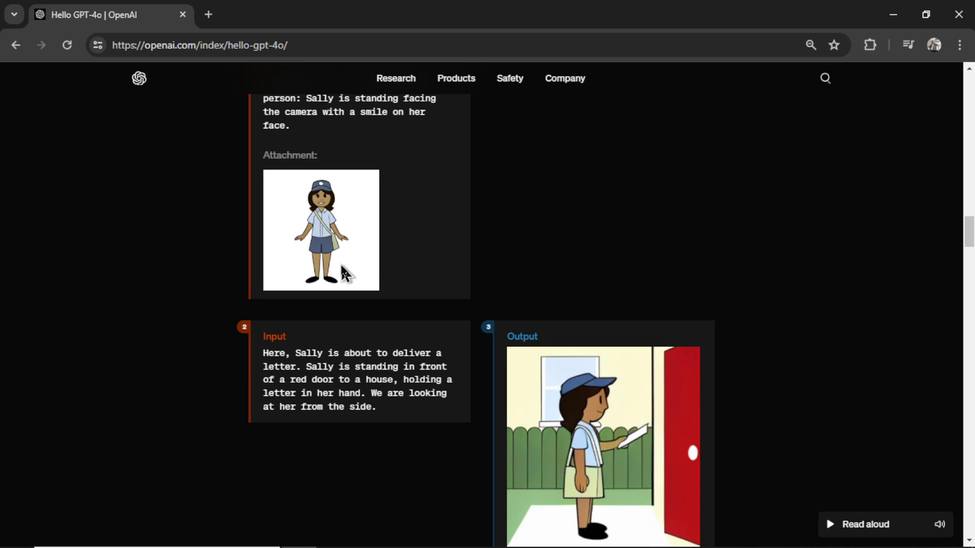
{"action": "scroll", "coordinate": [843, 366], "scroll_direction": "down", "scroll_amount": 2}
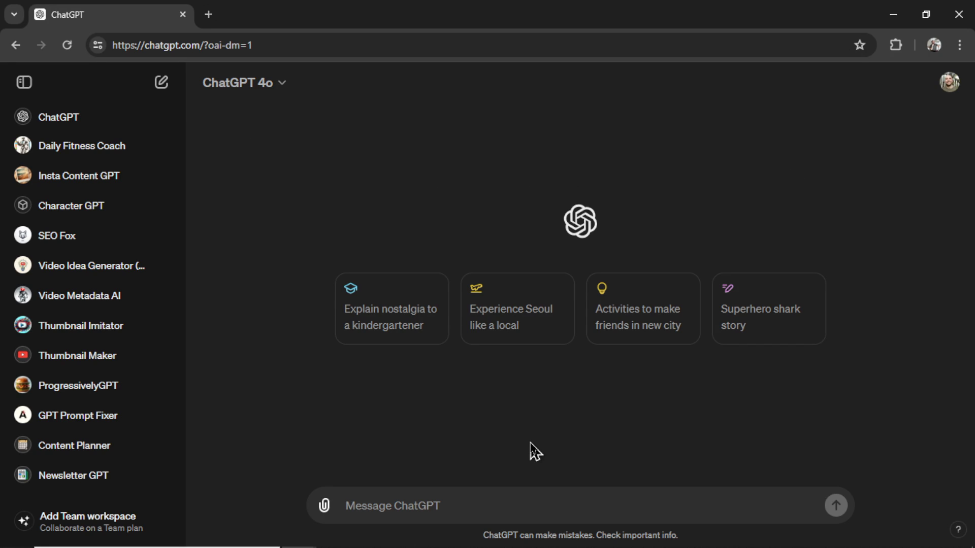
Generate a cartoon medieval king, save his image, and paste it with a red-robe, jeweled-crown description.
{"action": "type", "text": "A cartoon king from the middle ages wearing a big red robe with jewels on his crown. He is standing facing forward in front of a white background."}
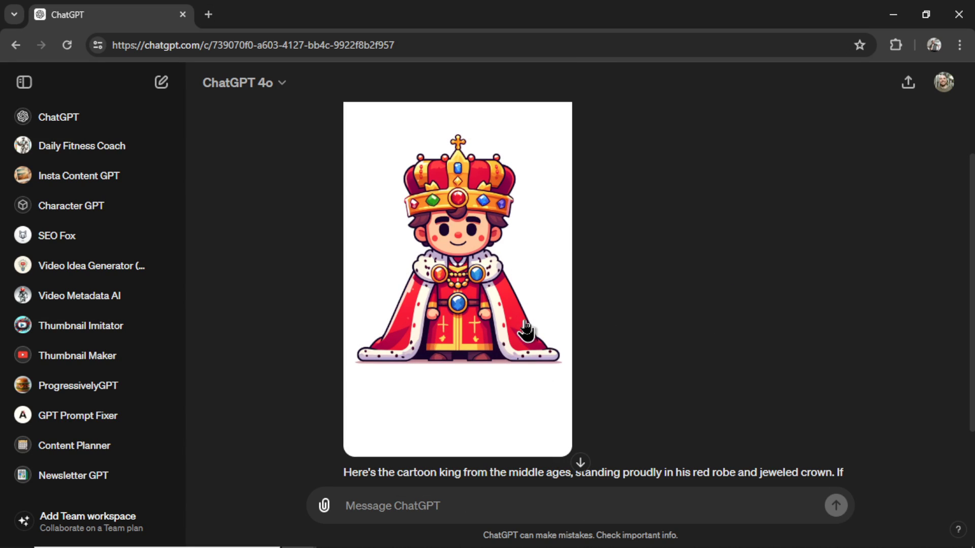
{"action": "scroll", "coordinate": [524, 328], "scroll_direction": "down", "scroll_amount": 2}
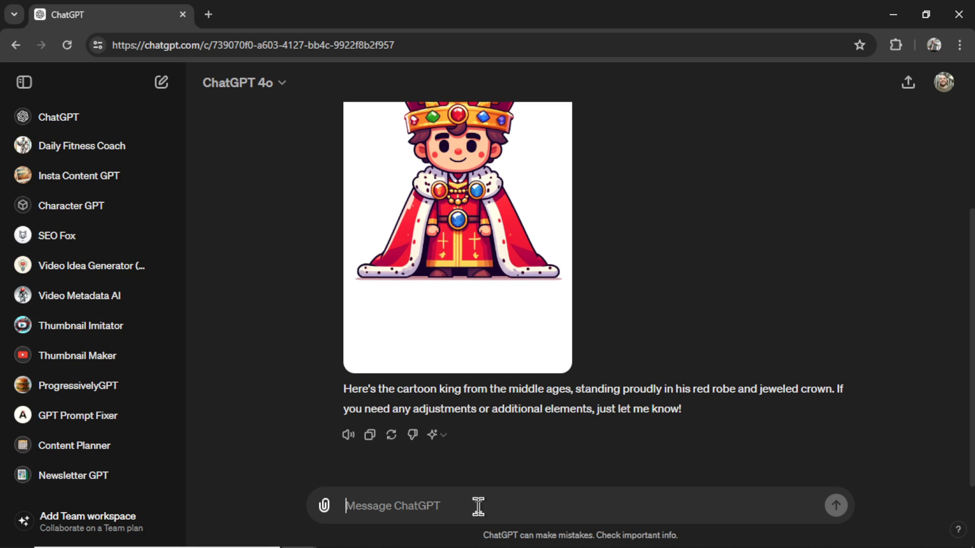
{"action": "right_click", "coordinate": [470, 280]}
{"action": "left_click", "coordinate": [538, 313]}
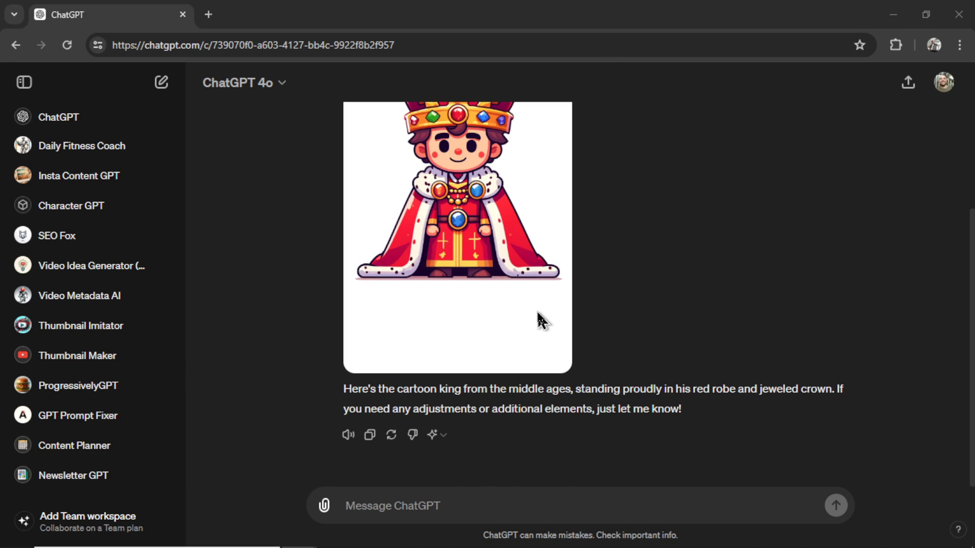
{"action": "key", "text": "Return"}
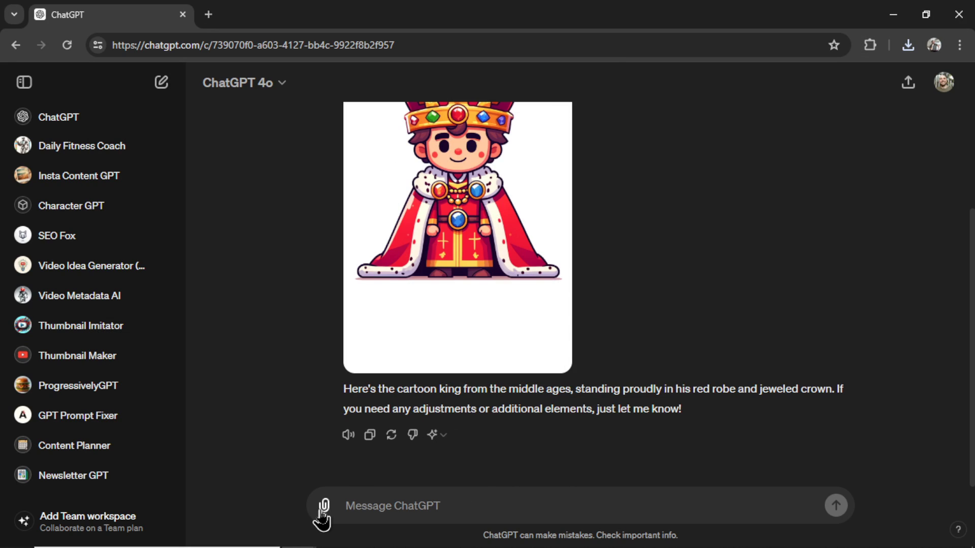
{"action": "key", "text": "ctrl+v"}
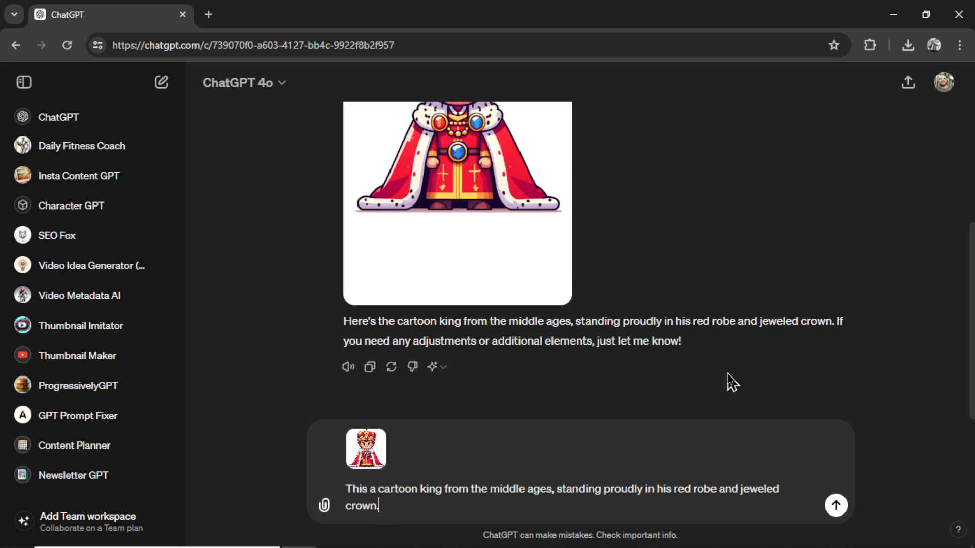
Send the king image, then request him on his throne with a jeweled staff and a dancing joker.
{"action": "left_click", "coordinate": [836, 507]}
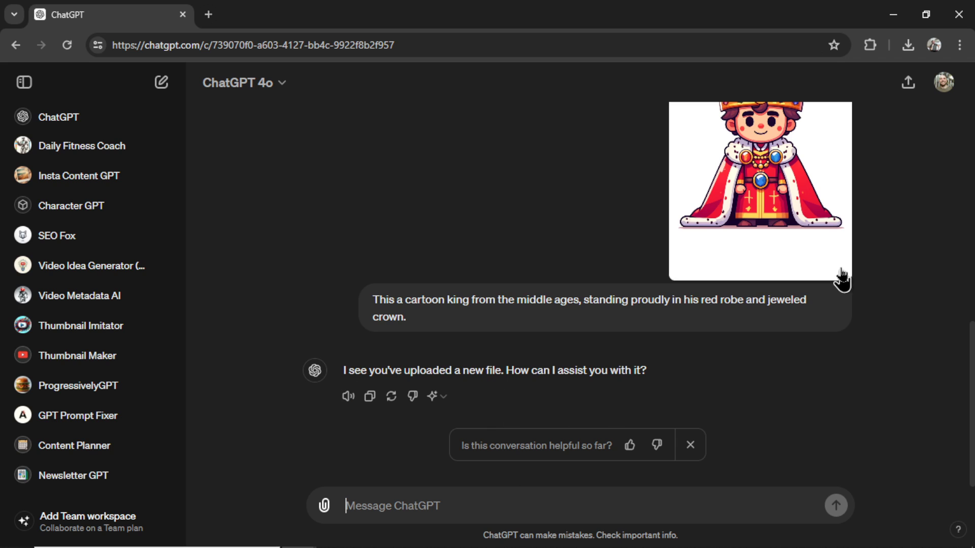
{"action": "type", "text": "Here, the king is sitting on his throne holding a big jeweled staff.  A joker dances to appease him."}
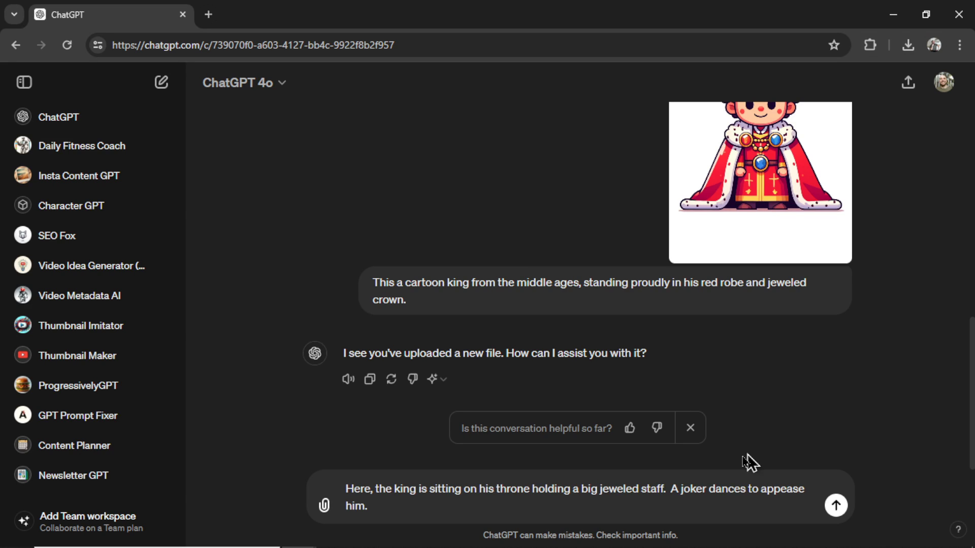
{"action": "left_click", "coordinate": [836, 505]}
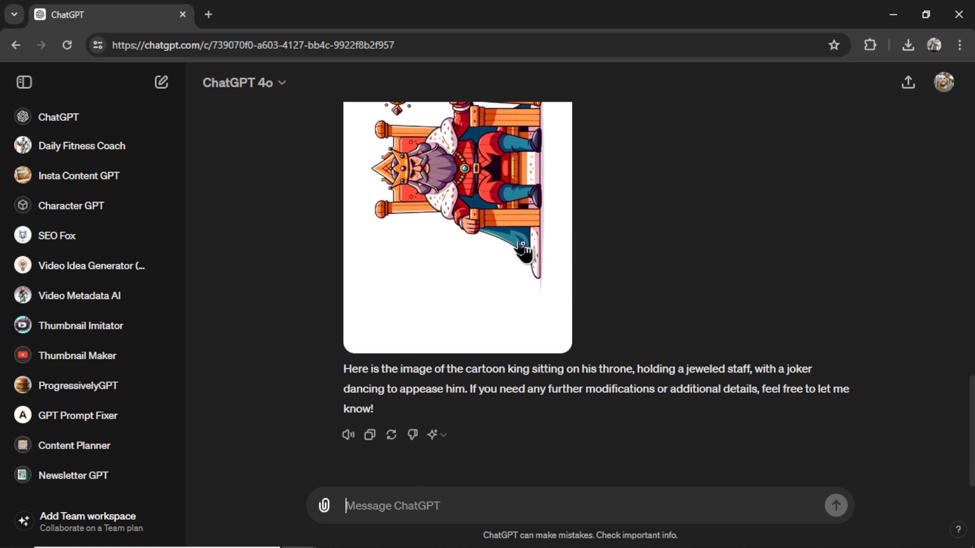
{"action": "scroll", "coordinate": [640, 251], "scroll_direction": "up", "scroll_amount": 3}
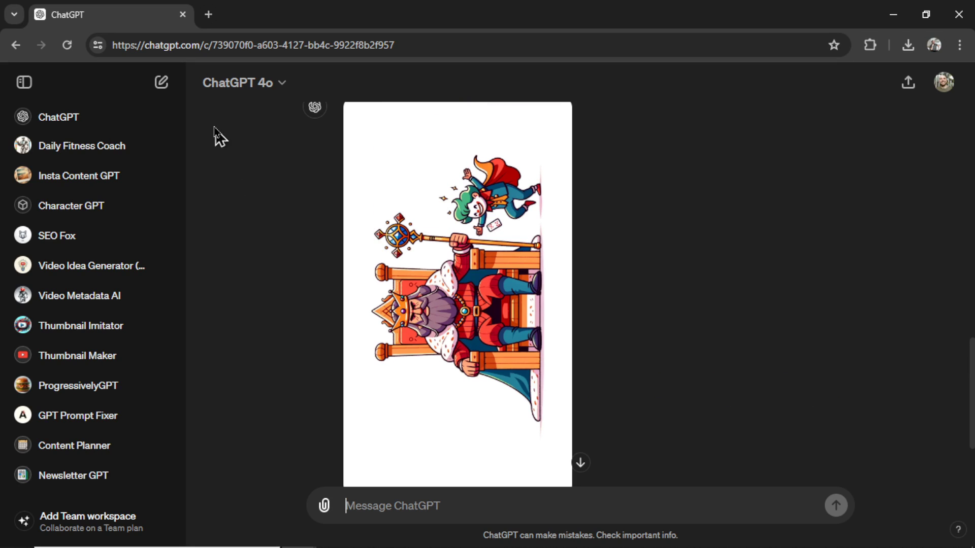
In a new chat, send the king image with 'Put this character in a forest.'.
{"action": "left_click", "coordinate": [164, 83]}
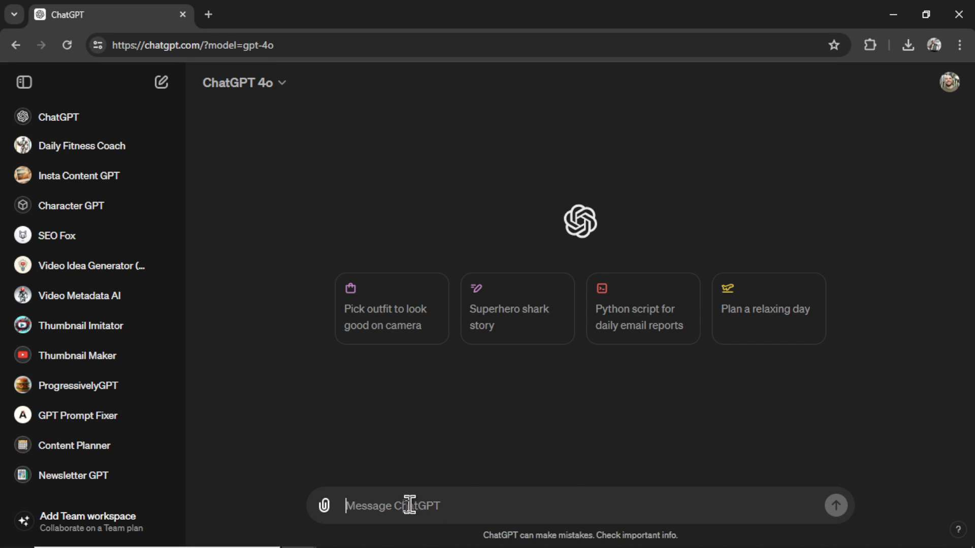
{"action": "left_click_drag", "start_coordinate": [323, 510], "coordinate": [438, 410]}
{"action": "type", "text": "Put this character in a forest."}
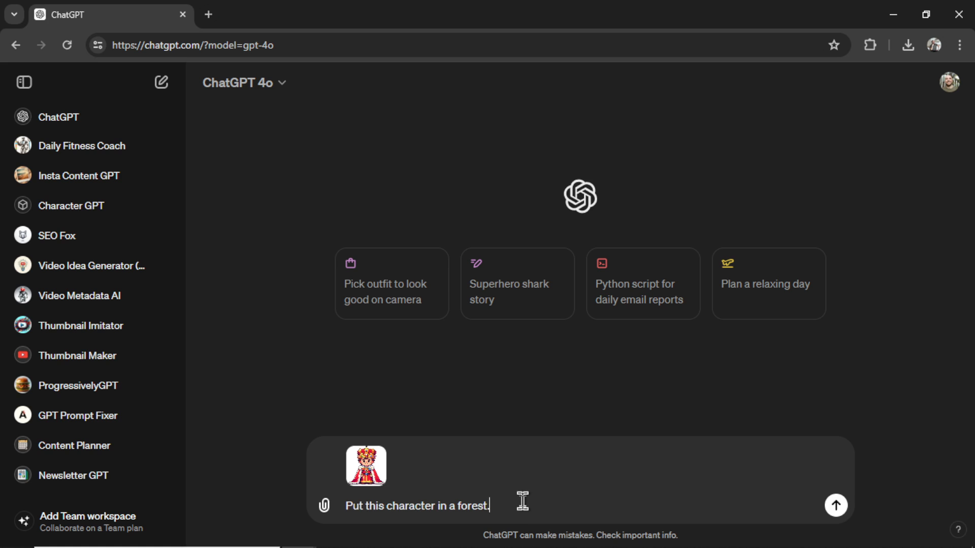
{"action": "left_click", "coordinate": [838, 502]}
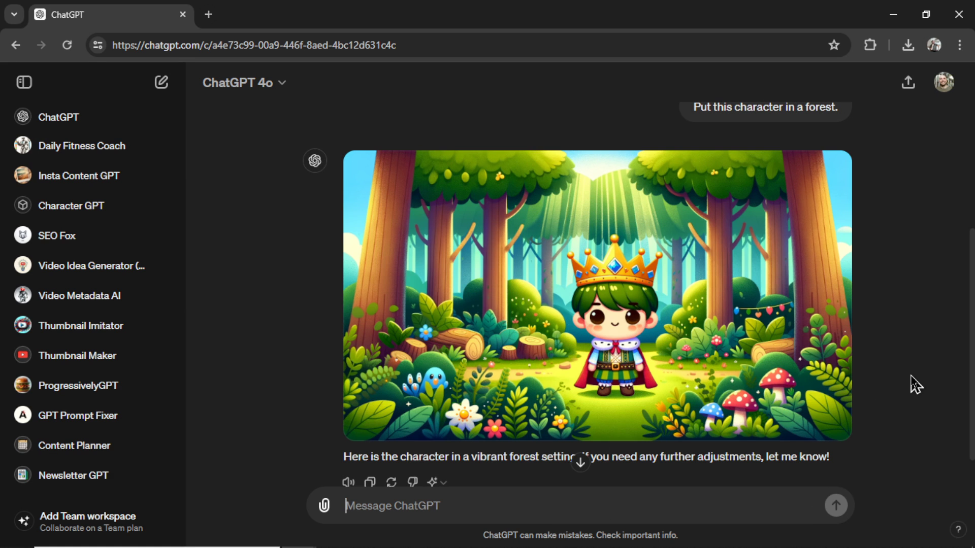
{"action": "scroll", "coordinate": [972, 382], "scroll_direction": "up", "scroll_amount": 1}
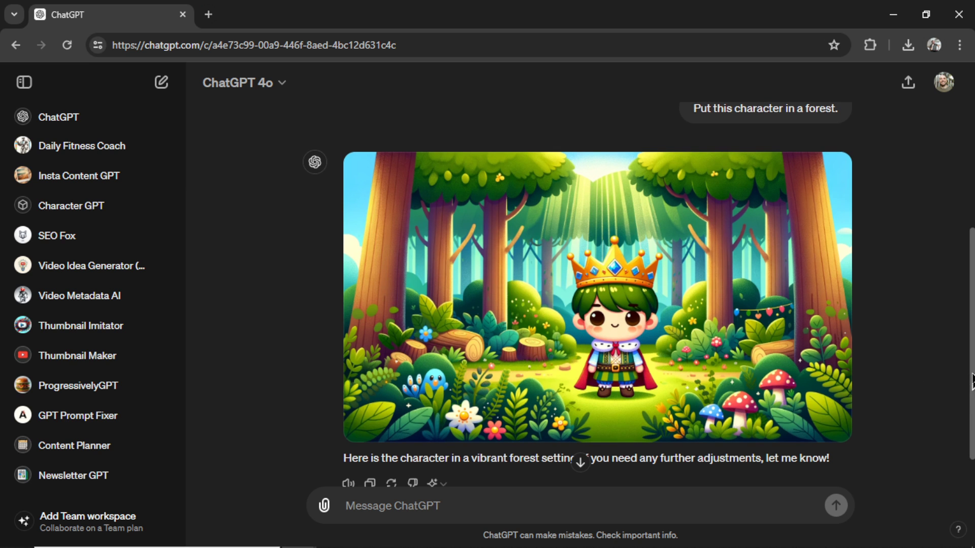
{"action": "scroll", "coordinate": [971, 382], "scroll_direction": "up", "scroll_amount": 3}
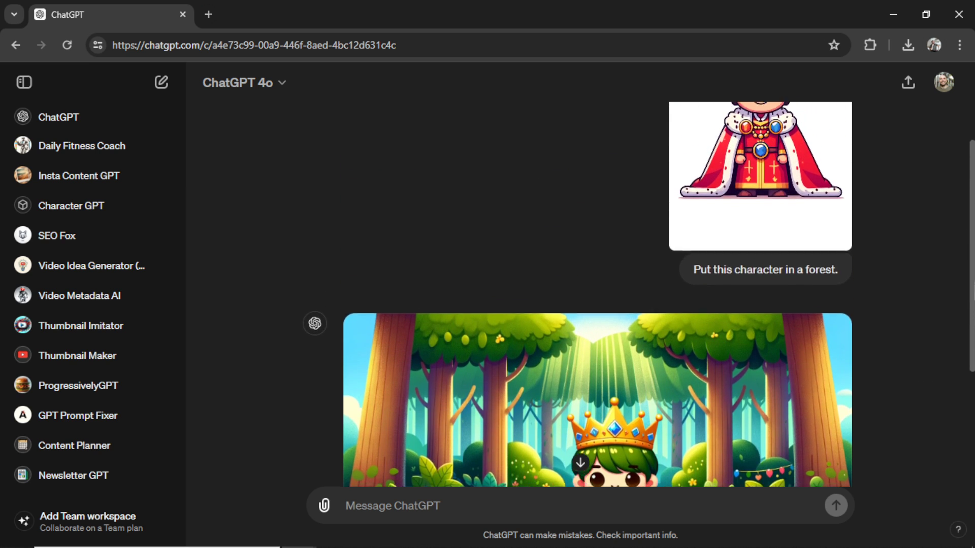
{"action": "scroll", "coordinate": [577, 295], "scroll_direction": "up", "scroll_amount": 2}
{"action": "scroll", "coordinate": [578, 294], "scroll_direction": "down", "scroll_amount": 5}
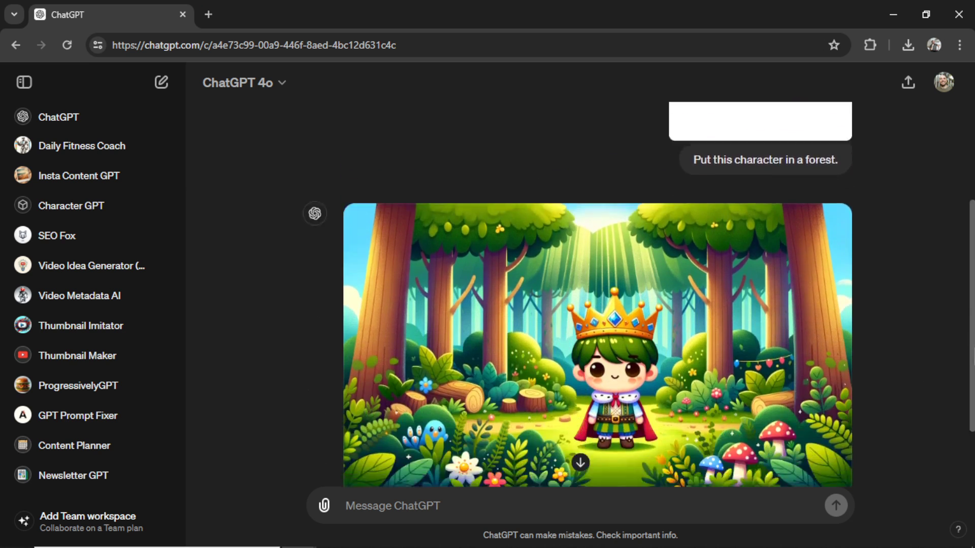
{"action": "scroll", "coordinate": [577, 294], "scroll_direction": "down", "scroll_amount": 1}
{"action": "scroll", "coordinate": [577, 295], "scroll_direction": "up", "scroll_amount": 5}
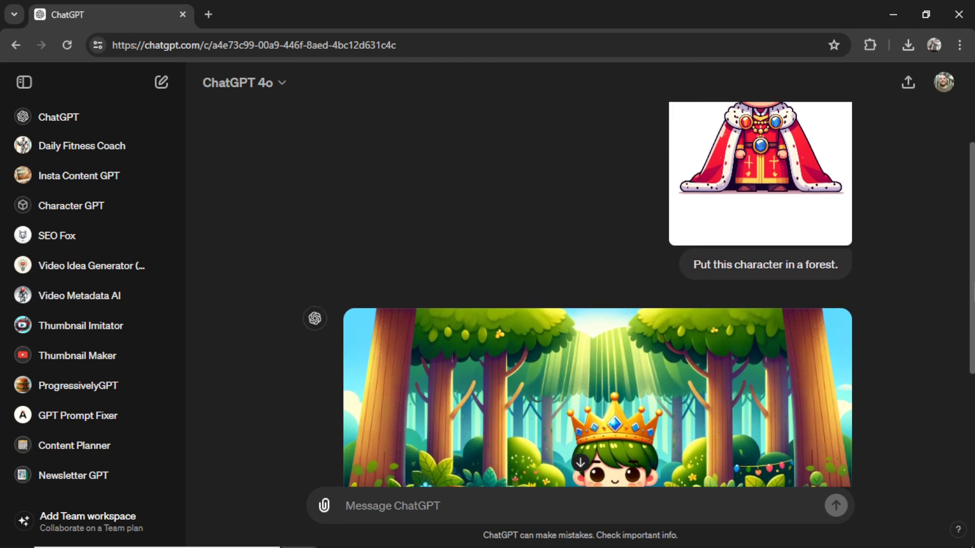
{"action": "scroll", "coordinate": [970, 378], "scroll_direction": "down", "scroll_amount": 5}
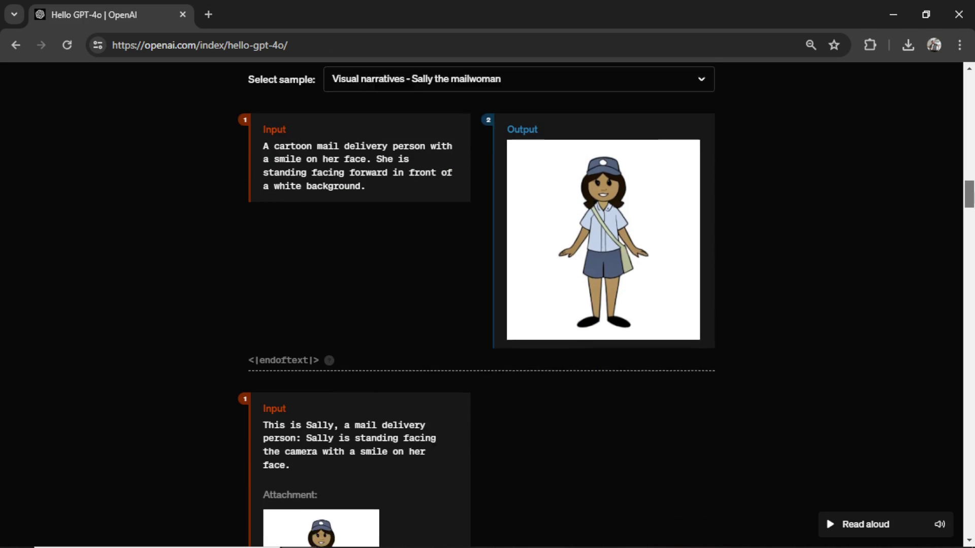
{"action": "scroll", "coordinate": [482, 305], "scroll_direction": "down", "scroll_amount": 5}
{"action": "scroll", "coordinate": [481, 305], "scroll_direction": "down", "scroll_amount": 8}
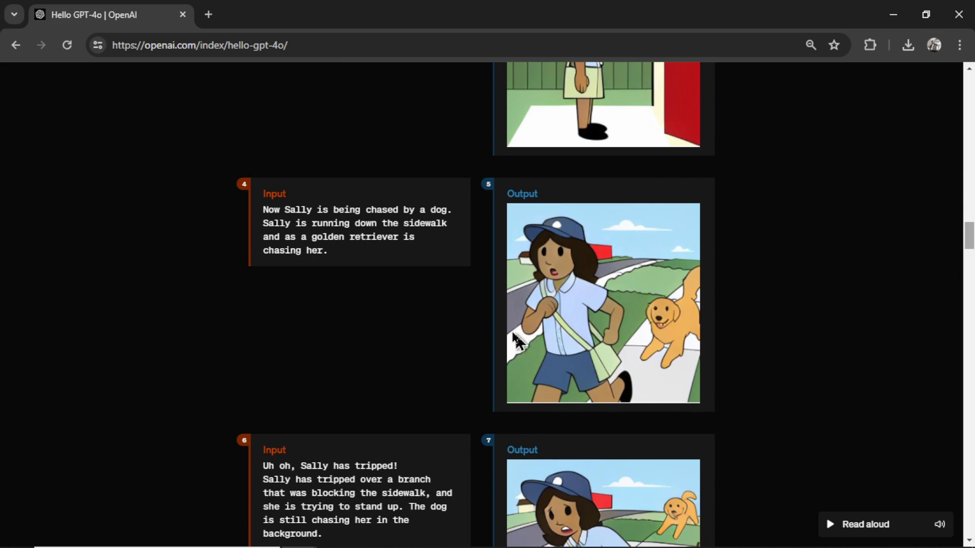
Scroll through Sally's later story panels on Hello GPT-4o and select 'Sally' in panel 8's prompt.
{"action": "scroll", "coordinate": [970, 242], "scroll_direction": "down", "scroll_amount": 3}
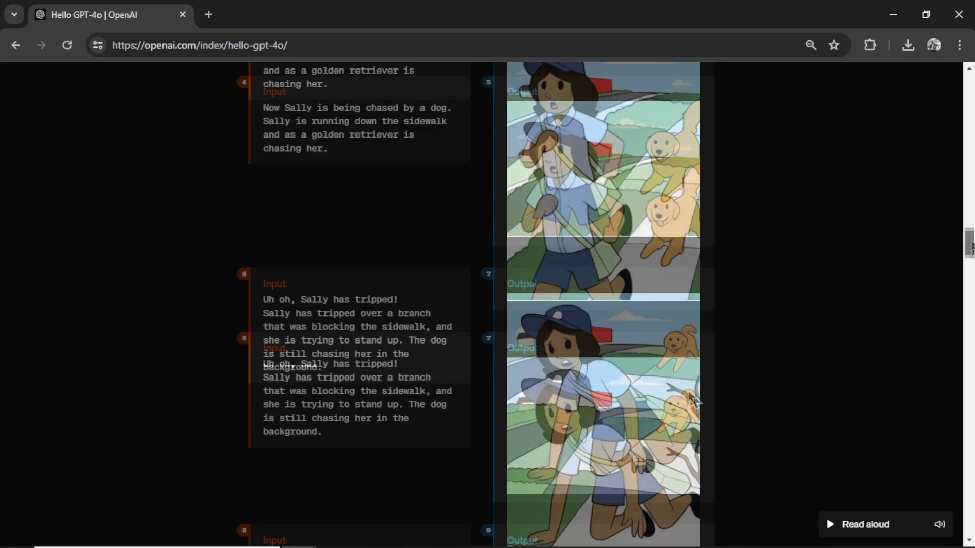
{"action": "scroll", "coordinate": [971, 254], "scroll_direction": "down", "scroll_amount": 1}
{"action": "left_click_drag", "start_coordinate": [970, 253], "coordinate": [971, 284]}
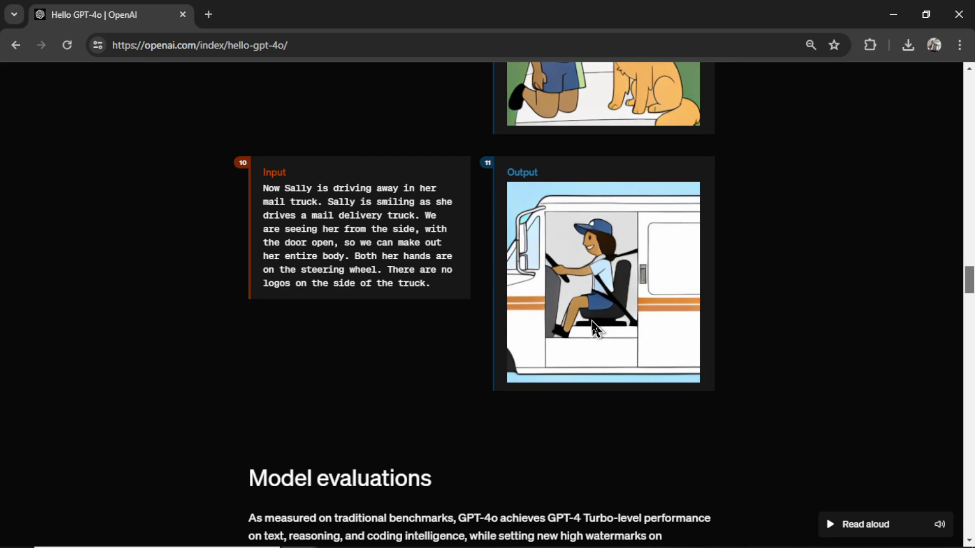
{"action": "scroll", "coordinate": [459, 259], "scroll_direction": "up", "scroll_amount": 5}
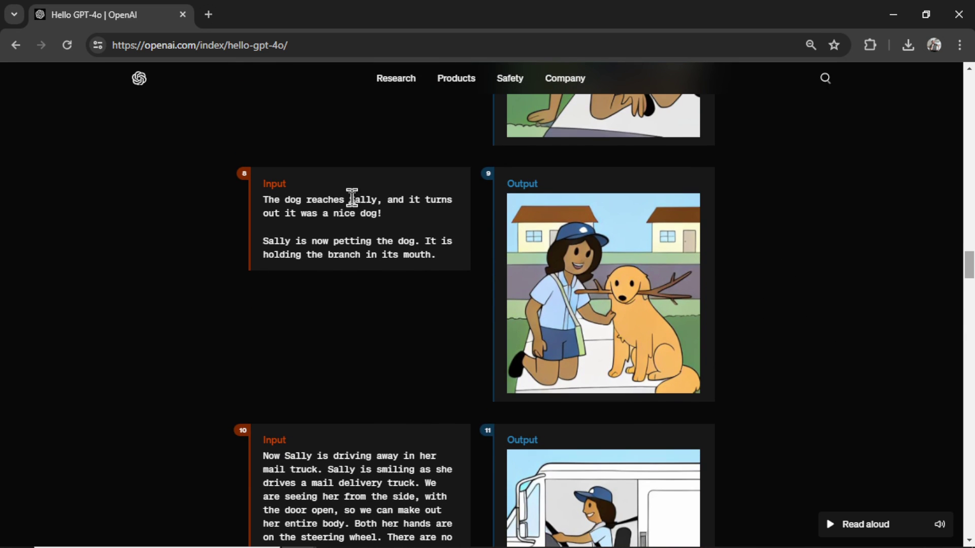
{"action": "left_click_drag", "start_coordinate": [349, 200], "coordinate": [376, 199]}
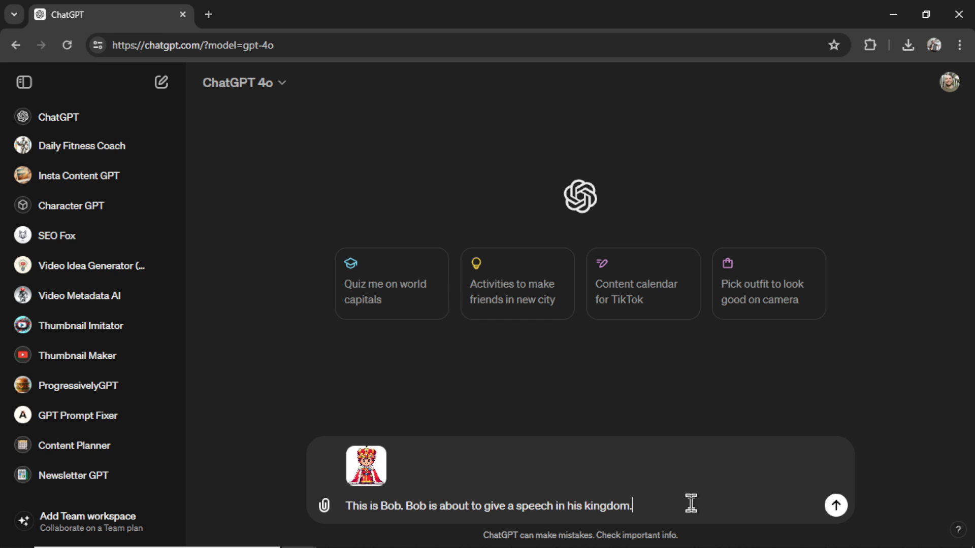
Send Bob's introduction, request 'Make an image of Bob giving a speech in his kingdom', then start a new chat.
{"action": "left_click", "coordinate": [835, 505]}
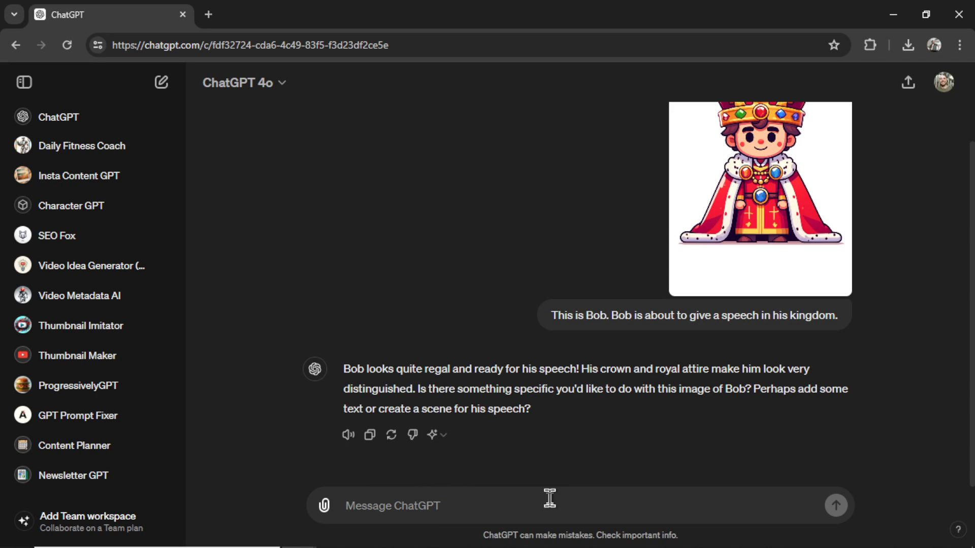
{"action": "type", "text": "Make an image of Bob giving a speech in his kingdom"}
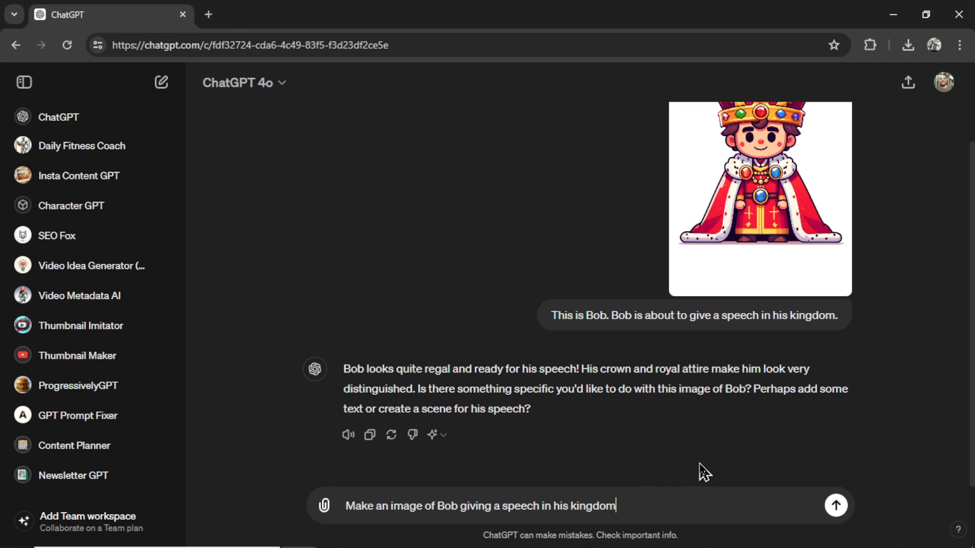
{"action": "left_click", "coordinate": [835, 505]}
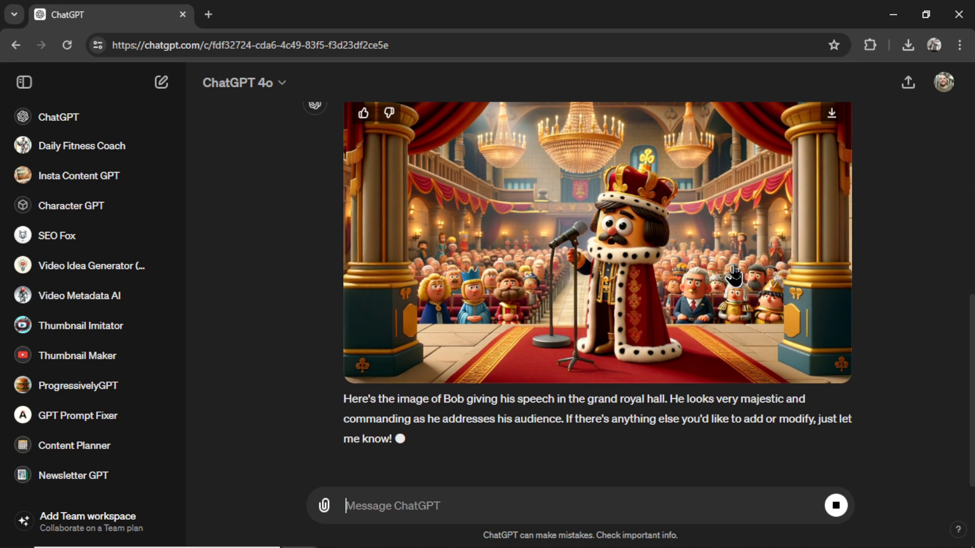
{"action": "key", "text": "ctrl+shift+o"}
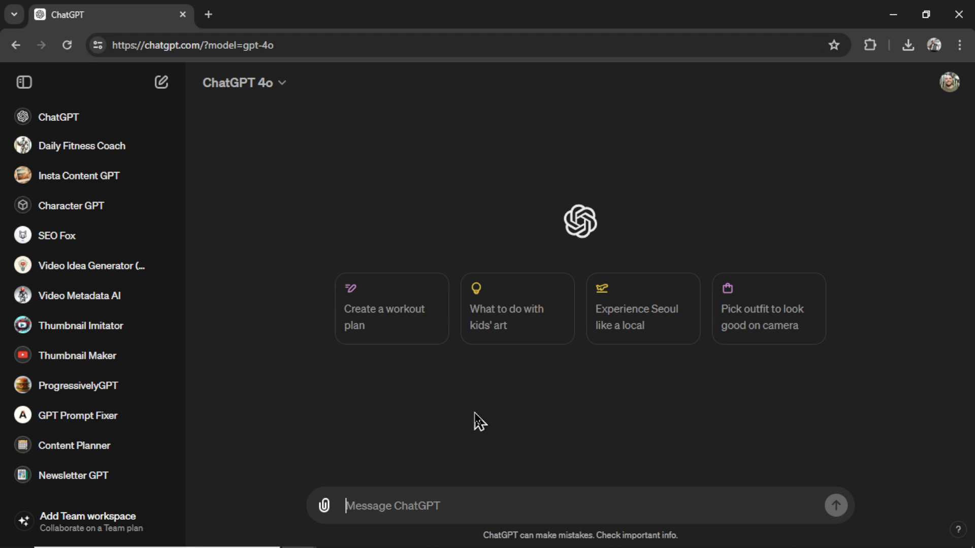
Generate a smiling cartoon mail carrier, then in a new chat send her as Sally with the red-door letter scene.
{"action": "type", "text": "A cartoon mail delivery person with a smile on her face. She is standing facing forward in front of a white background."}
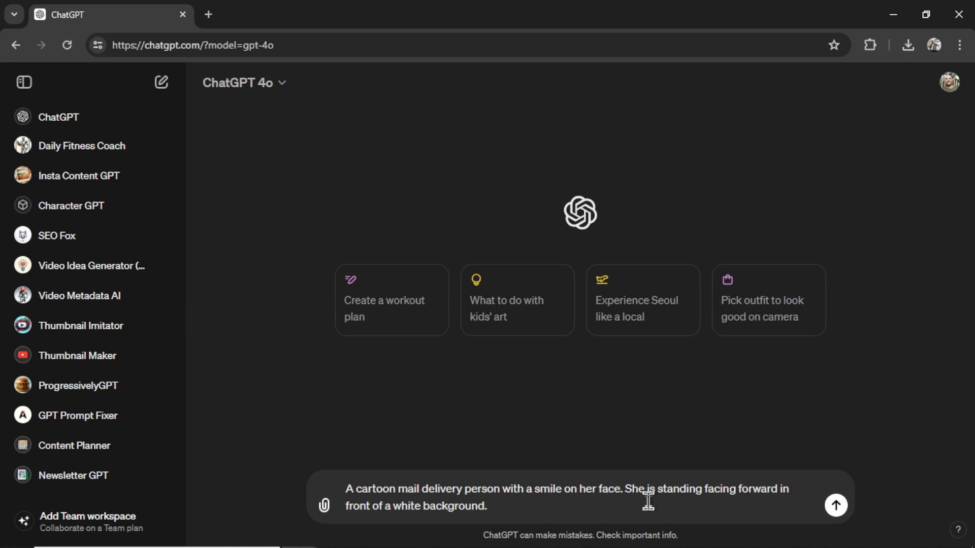
{"action": "key", "text": "Return"}
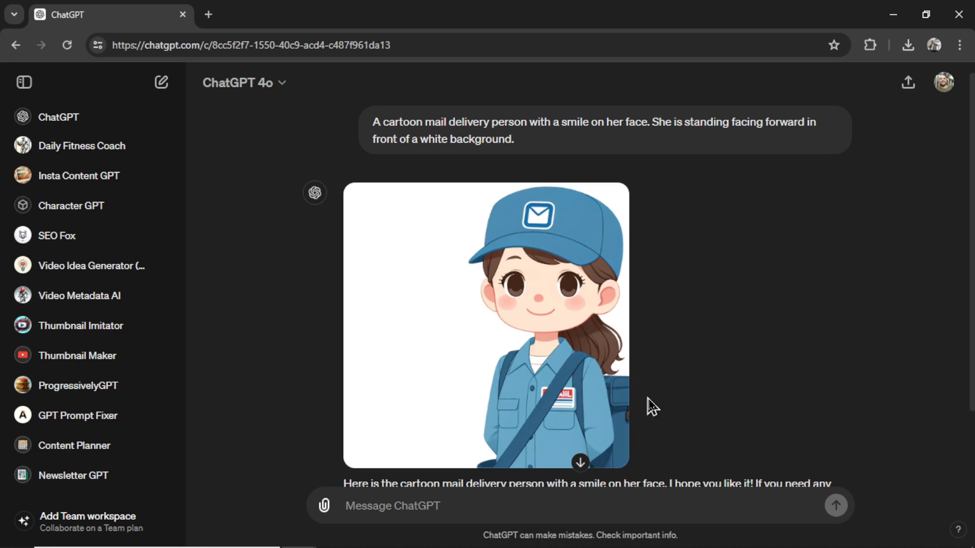
{"action": "left_click", "coordinate": [163, 90]}
{"action": "type", "text": "This is Sally, a mail delivery person: Sally is standing facing the camera with a smile on her face."}
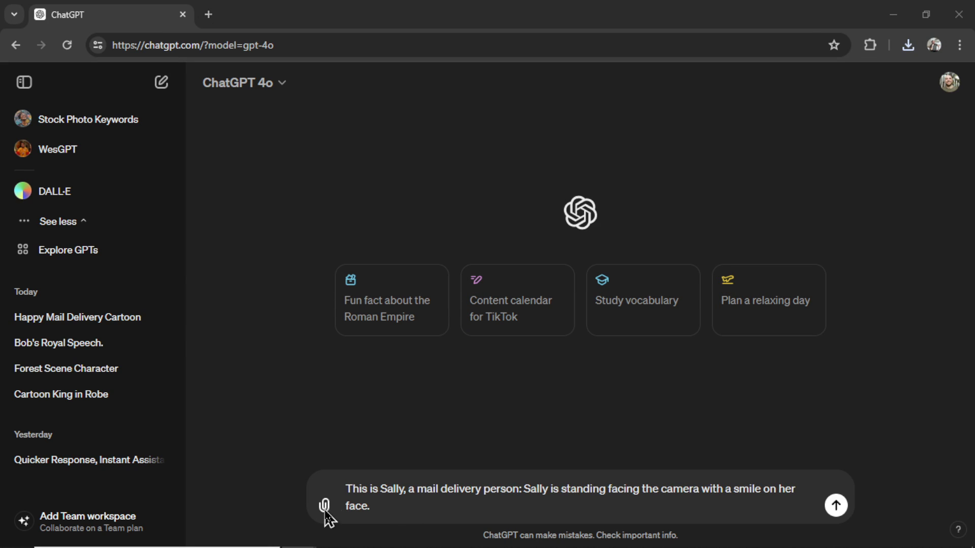
{"action": "key", "text": "ctrl+v"}
{"action": "type", "text": "Here, Sally is about to deliver a letter. Sally is standing in front of a red door to a house, holding a letter in her hand. We are looking at her from the side."}
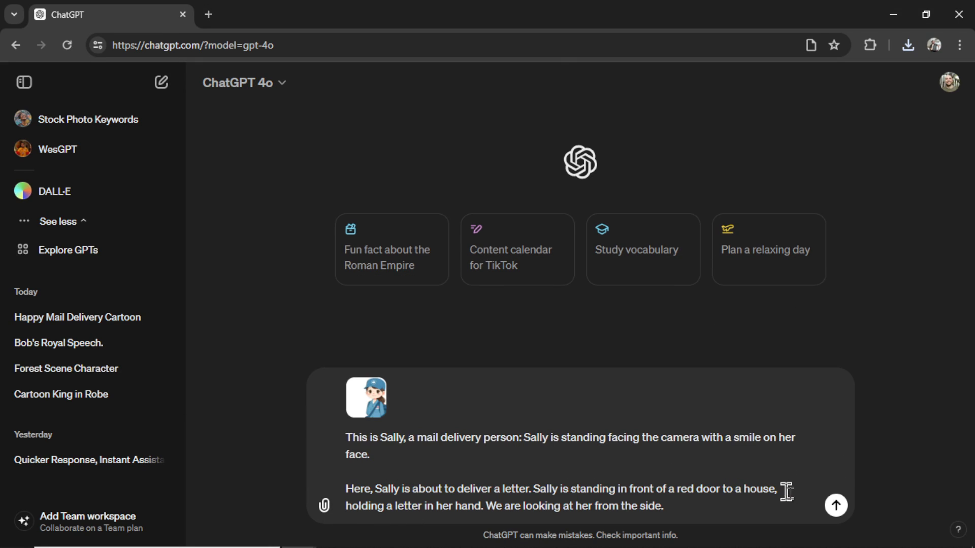
{"action": "left_click", "coordinate": [835, 505]}
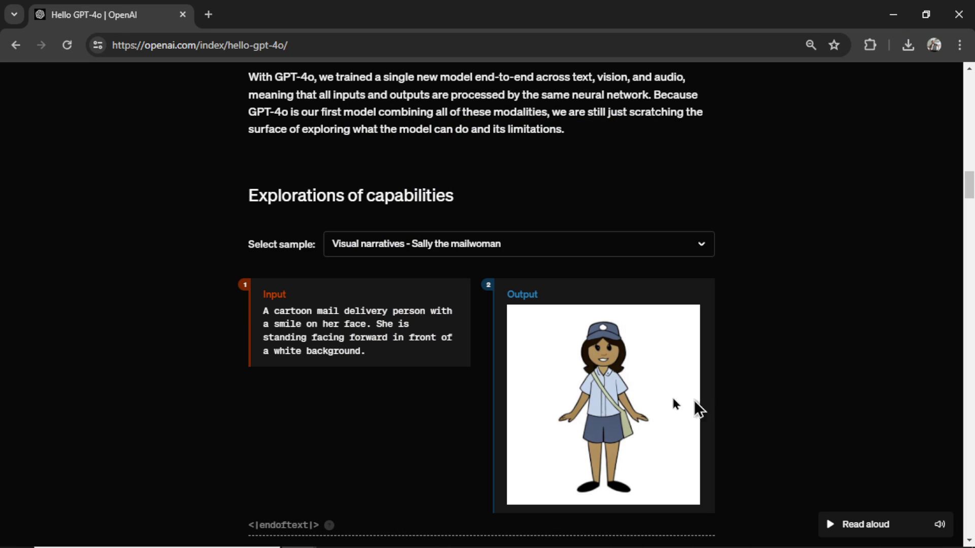
Compare the OpenAI Sally sample, then return to ChatGPT's Sally image at the red door.
{"action": "scroll", "coordinate": [434, 382], "scroll_direction": "down", "scroll_amount": 2}
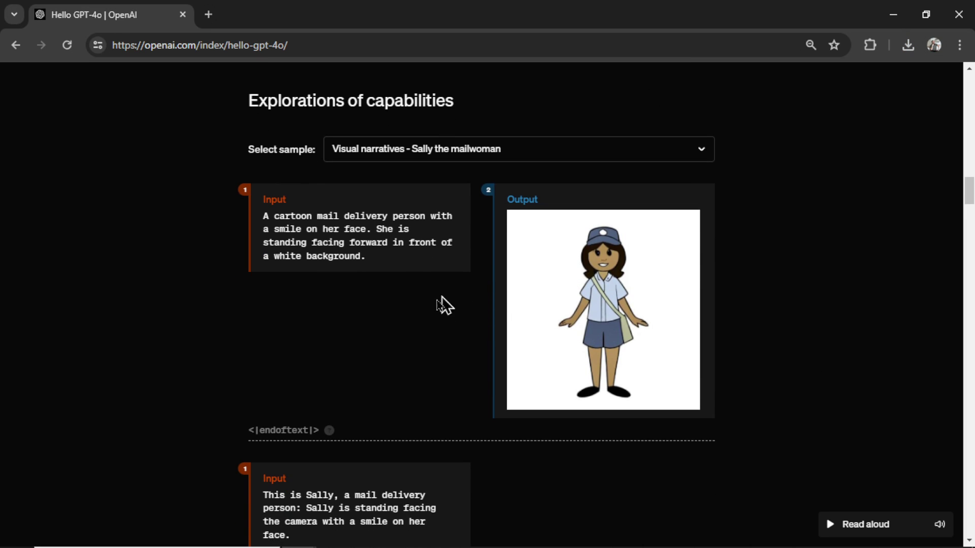
{"action": "key", "text": "alt+Tab"}
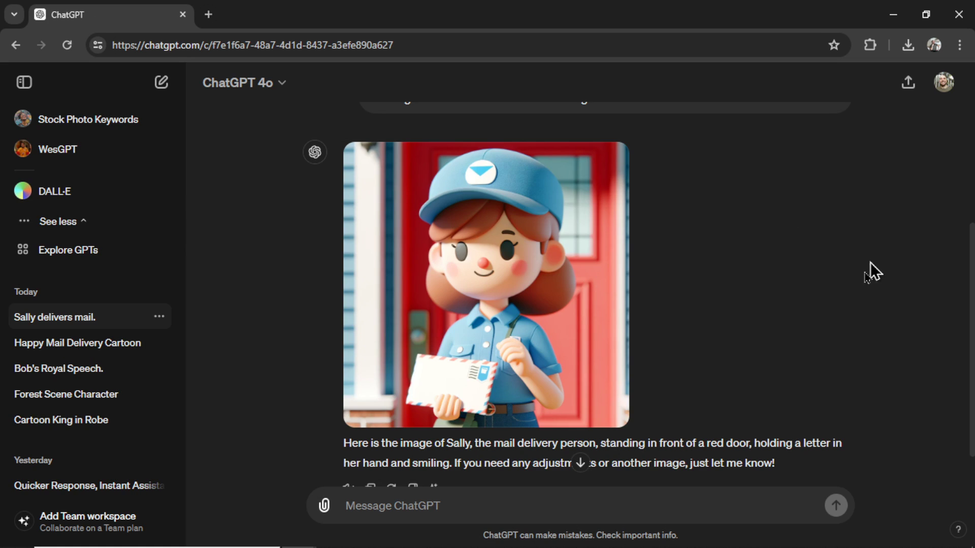